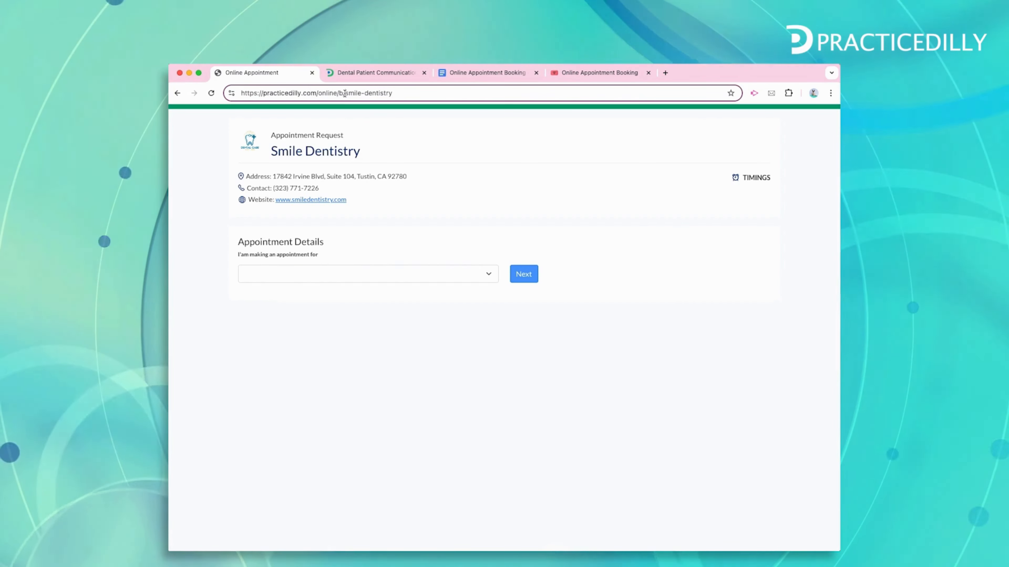
Highlight the 'smile-dentistry' slug in the online booking link's URL
left_click_drag(344, 93, 413, 92)
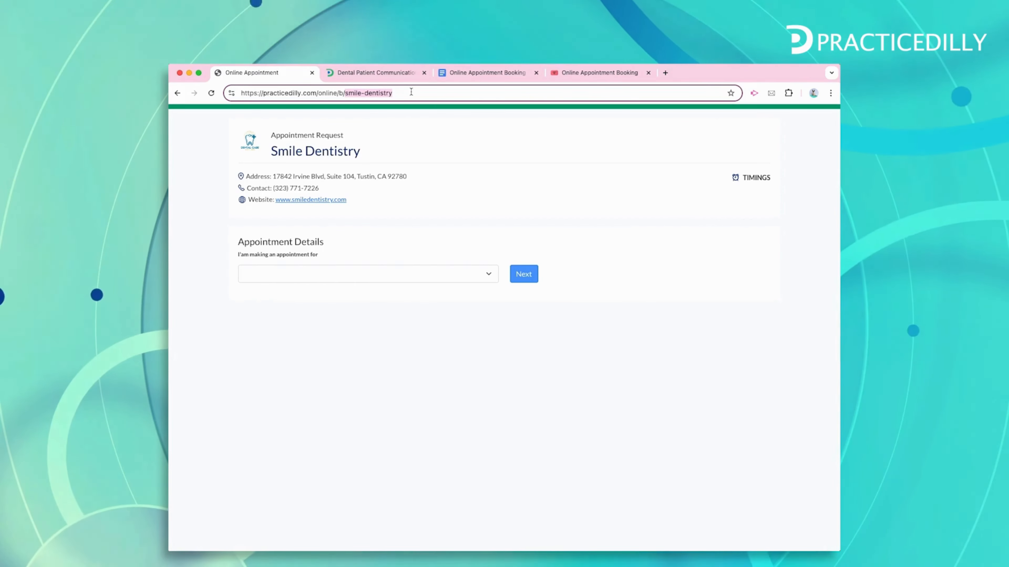
left_click(624, 414)
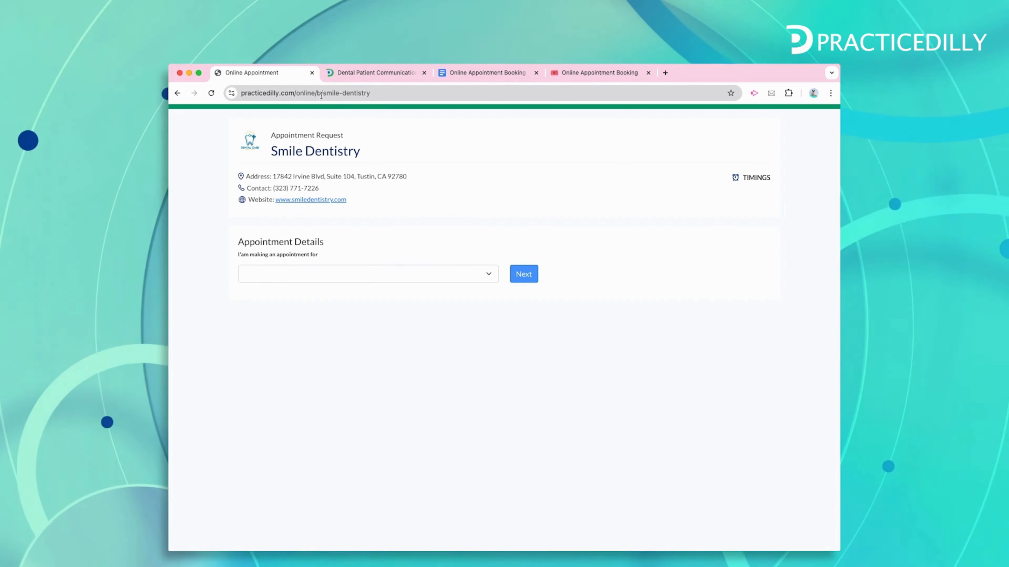
left_click_drag(323, 92, 383, 93)
left_click(275, 152)
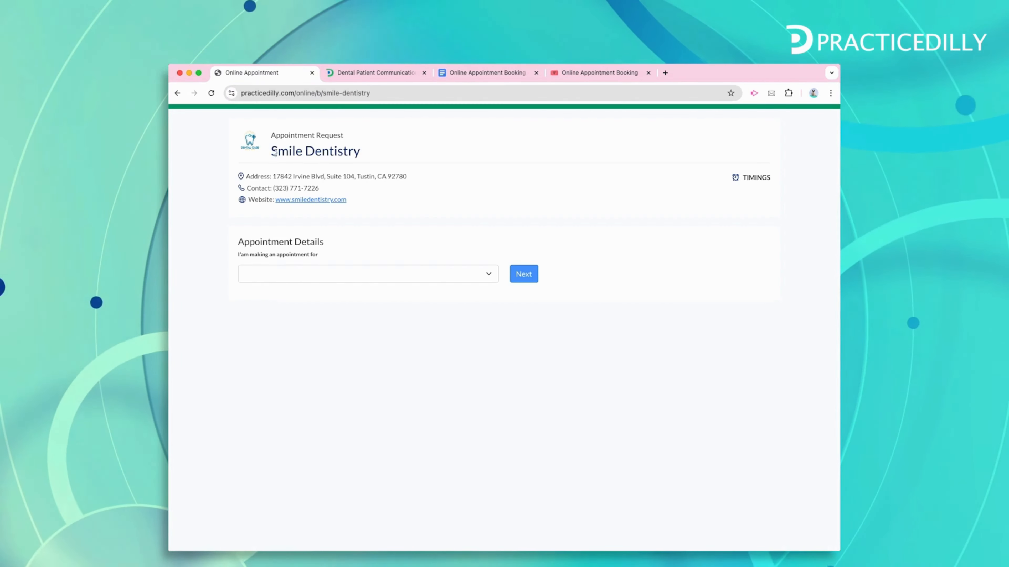
left_click(327, 95)
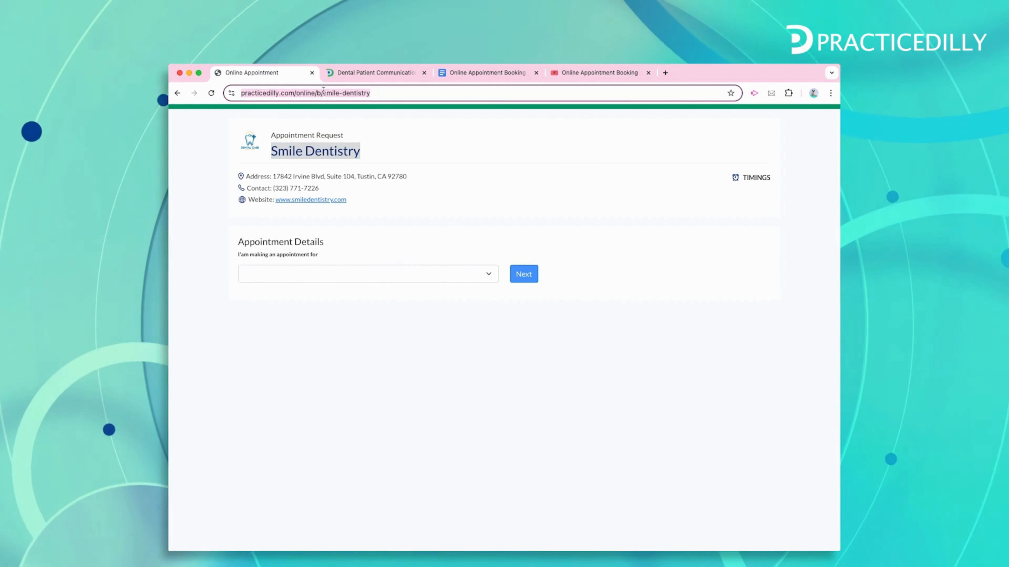
left_click_drag(327, 95, 413, 94)
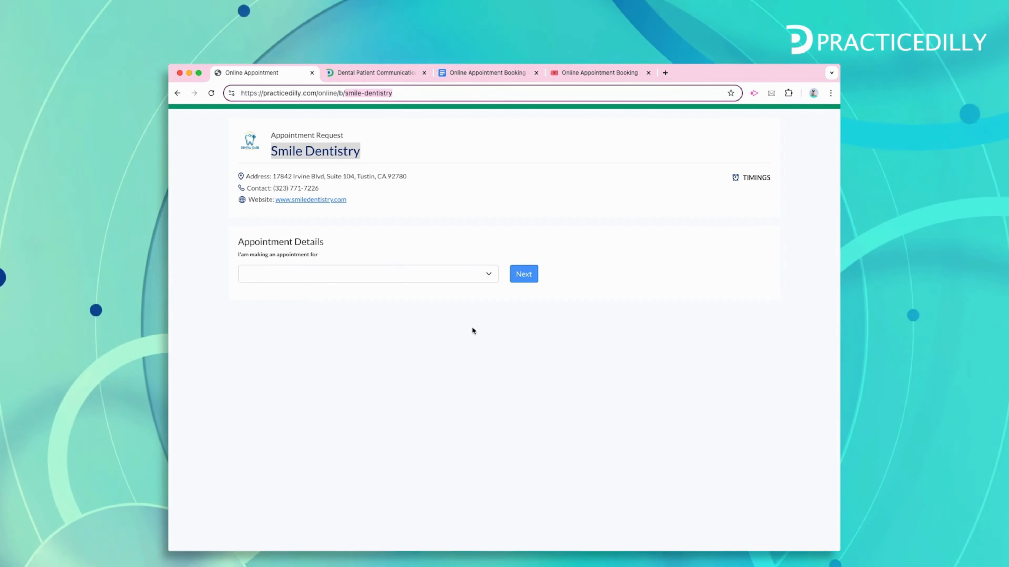
left_click(436, 363)
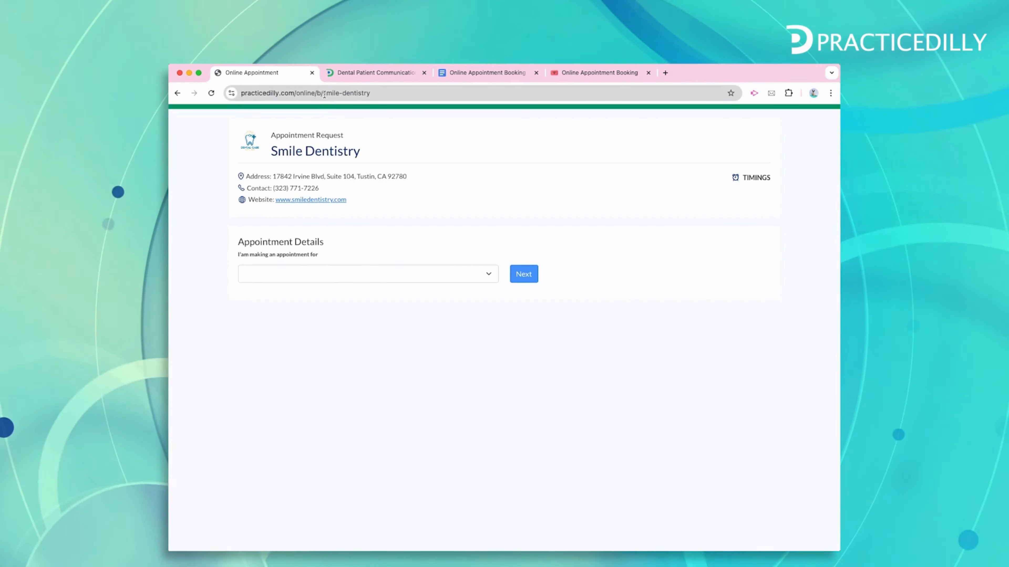
left_click_drag(322, 93, 369, 95)
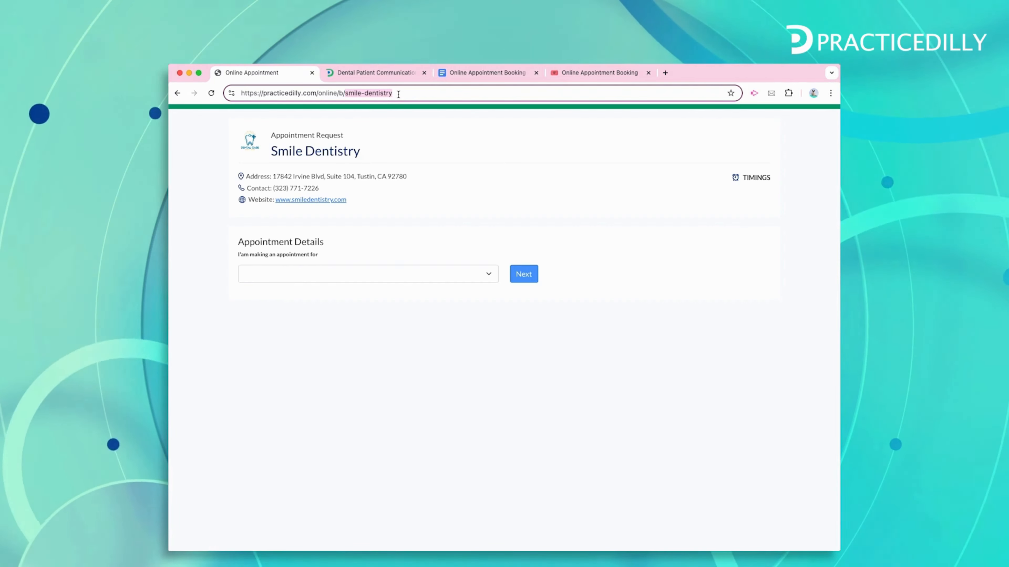
left_click(265, 181)
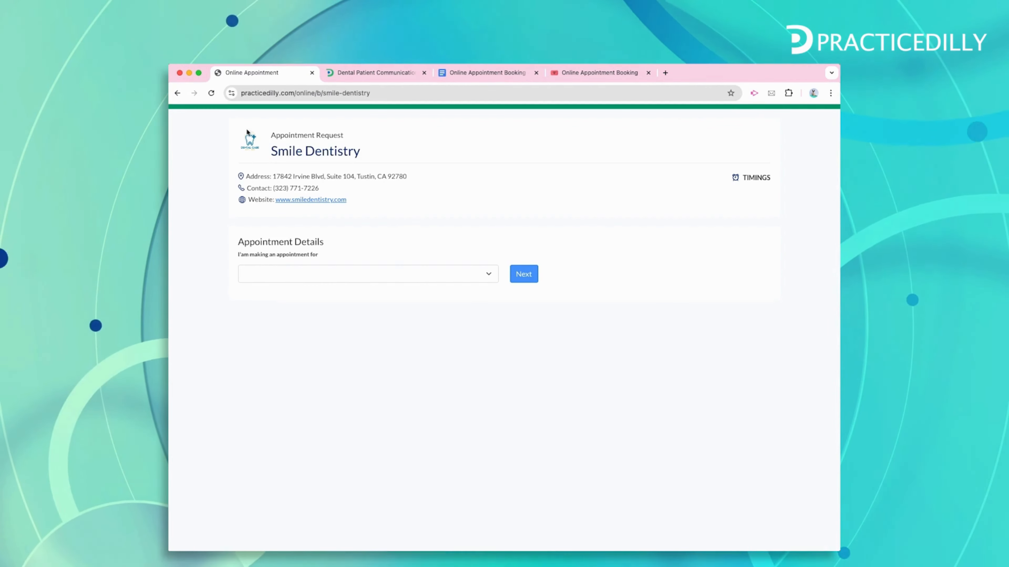
left_click_drag(271, 151, 349, 153)
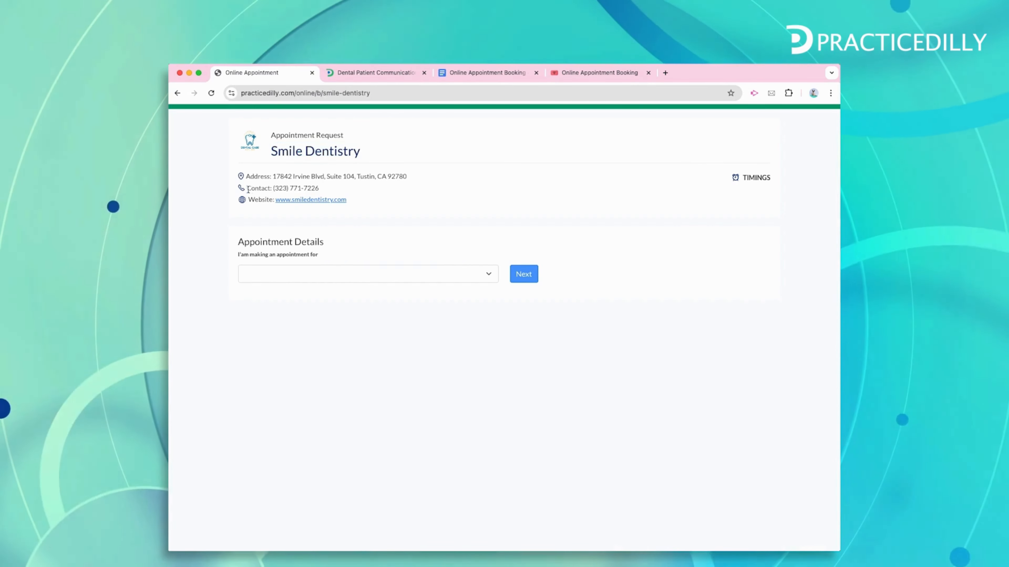
left_click_drag(247, 188, 322, 190)
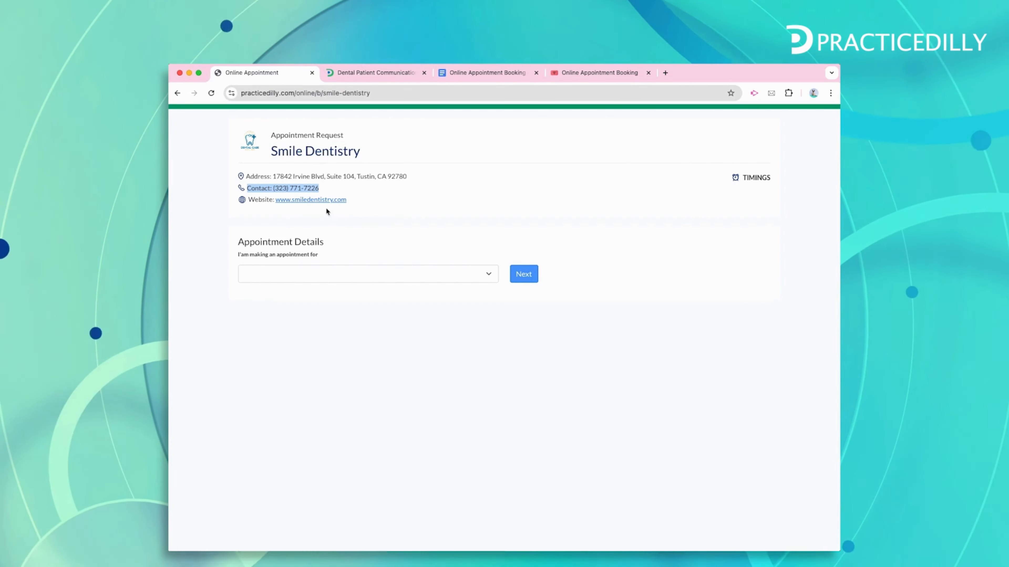
mouse_move(748, 177)
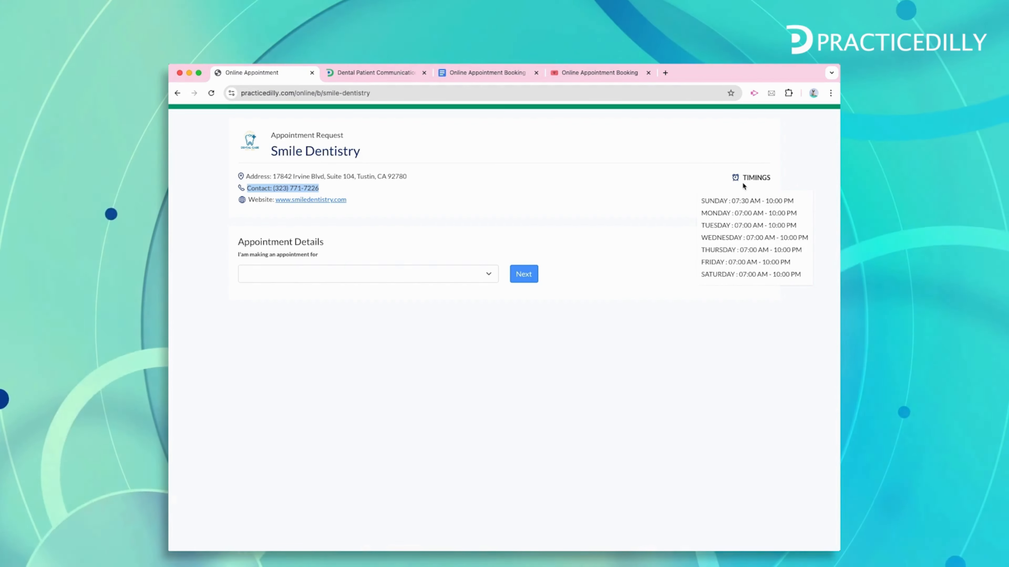
left_click(263, 304)
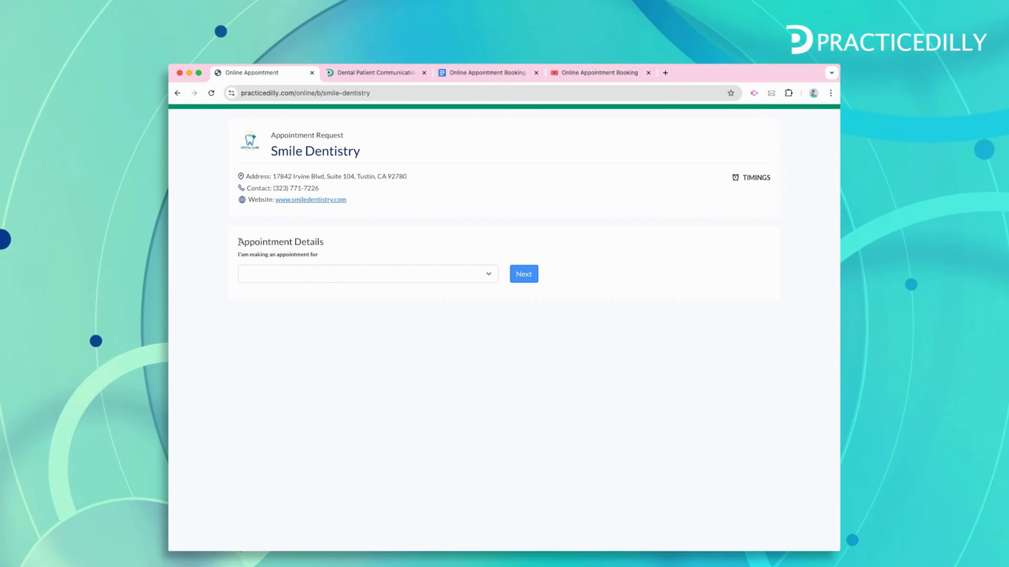
left_click_drag(239, 241, 284, 241)
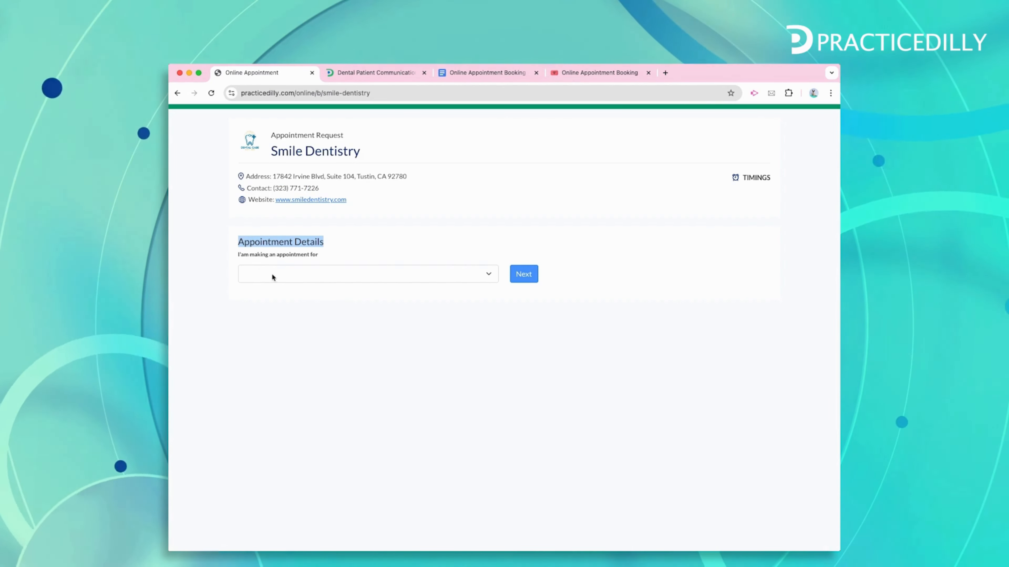
left_click(243, 257)
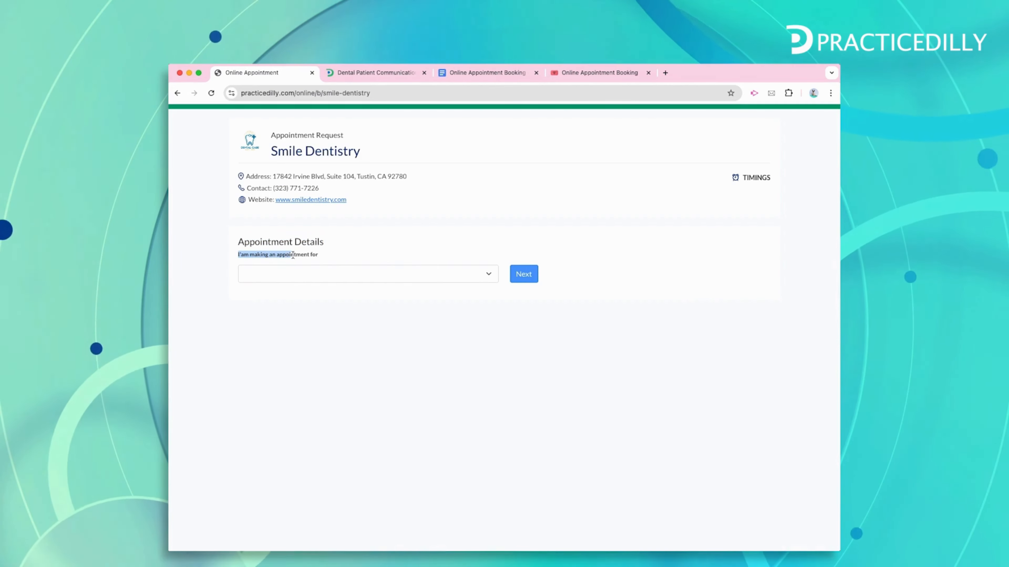
left_click_drag(292, 255, 314, 257)
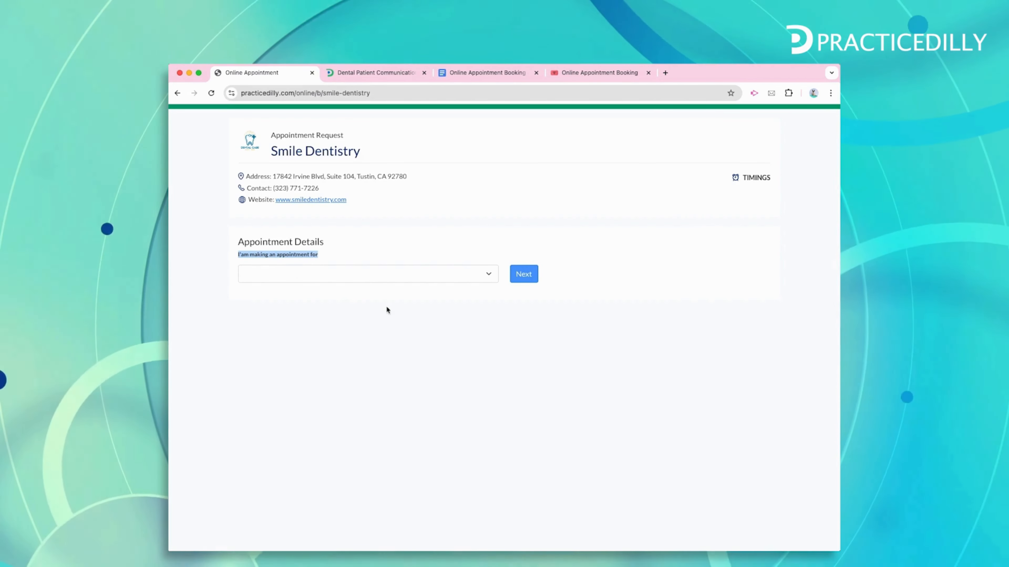
left_click(381, 292)
left_click(377, 276)
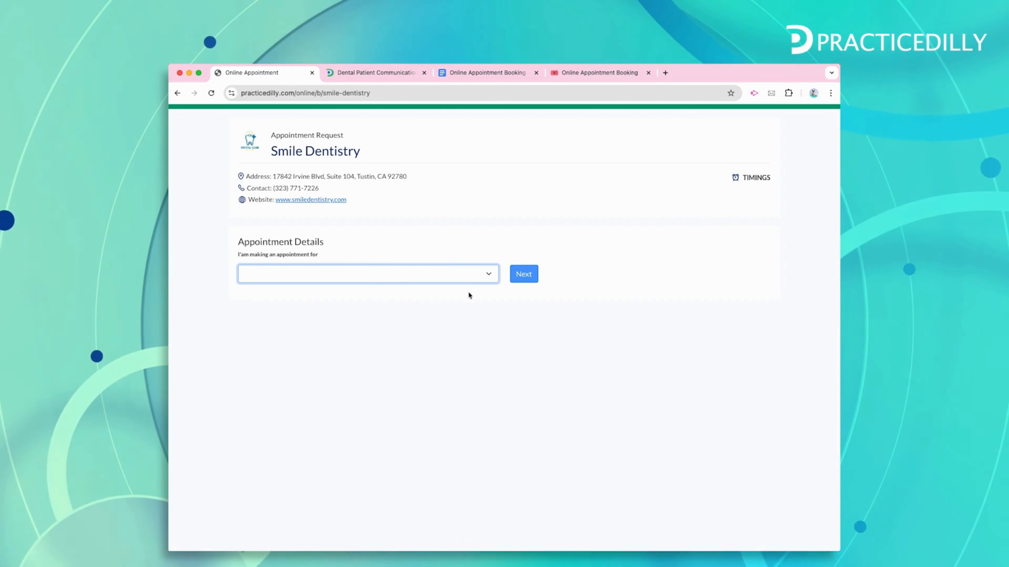
Go to the admin Appointment types page, expanding then collapsing Appointment Booking in the sidebar
left_click(394, 351)
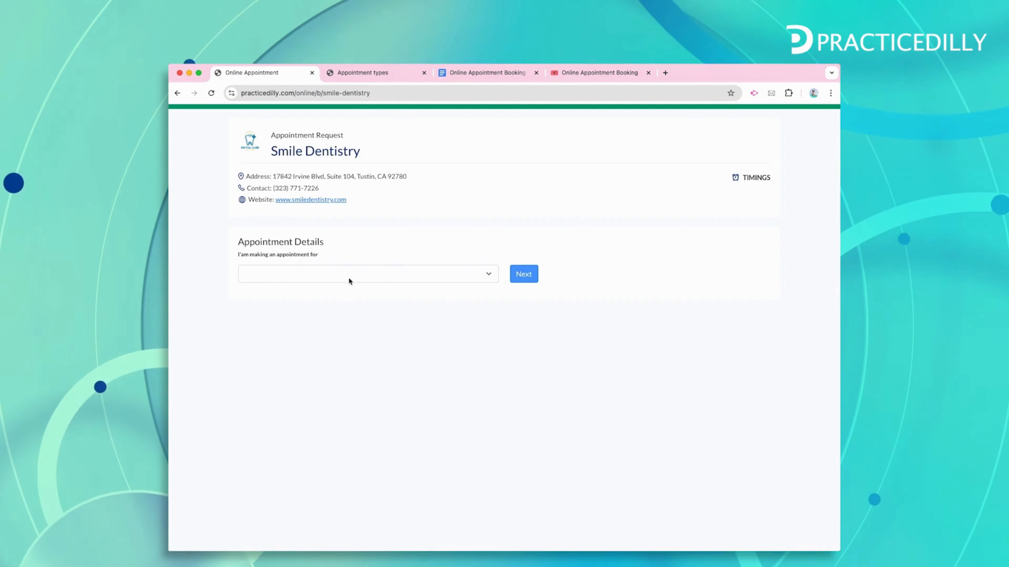
left_click(369, 74)
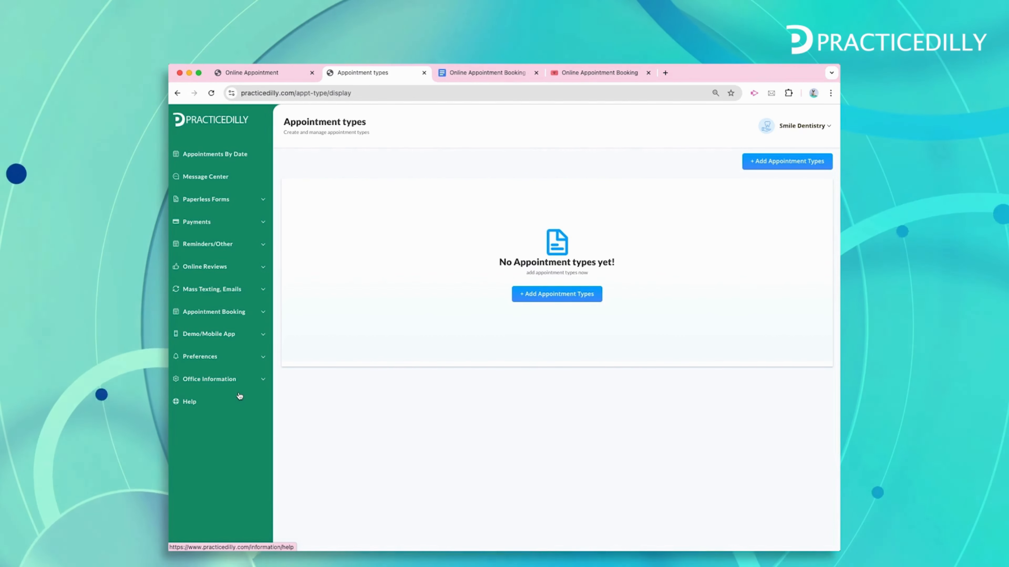
left_click(210, 317)
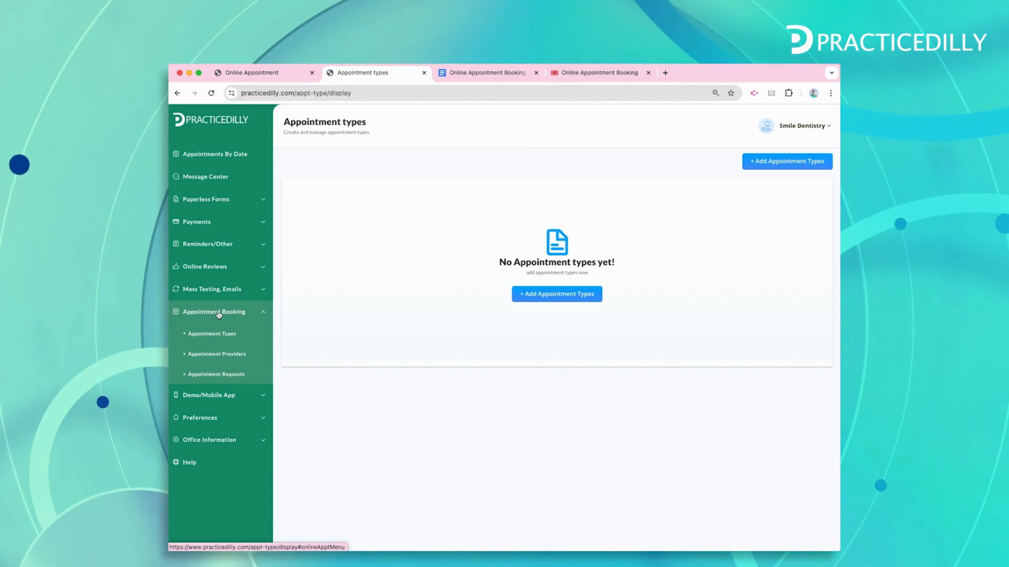
left_click(217, 337)
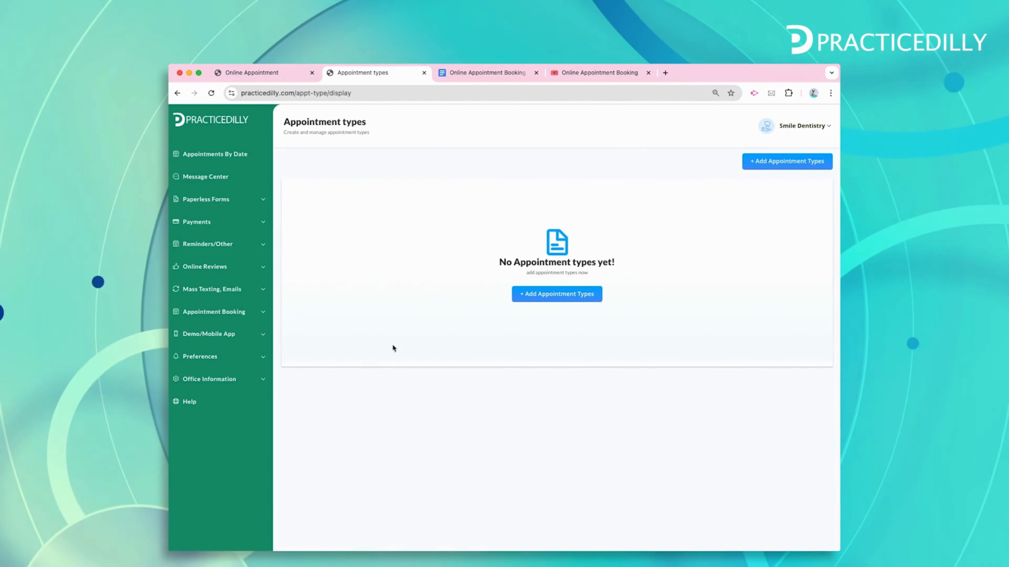
Create and save a 60-minute Cleaning appointment type with a teeth-cleaning description
left_click(555, 297)
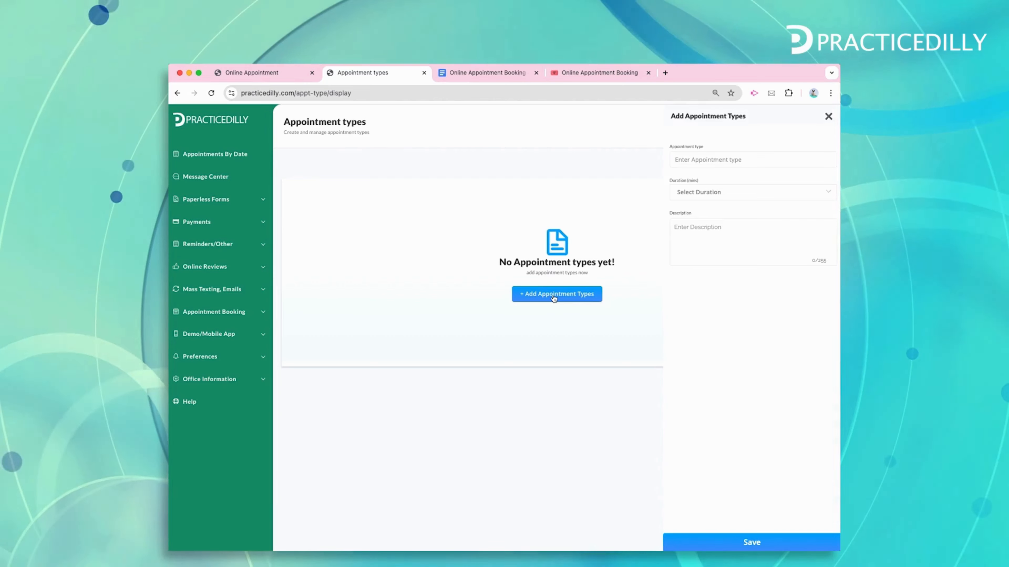
left_click(745, 160)
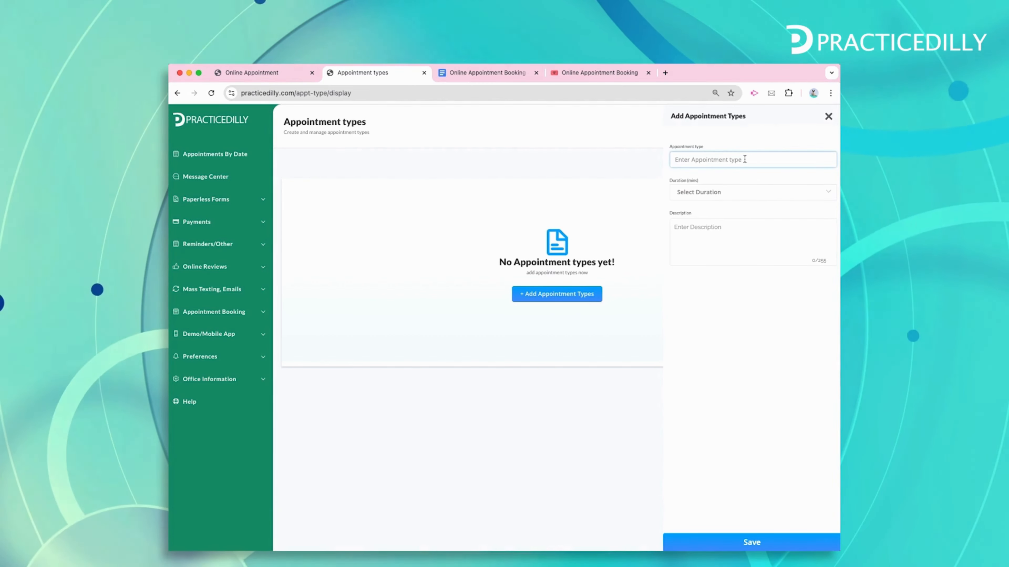
type("Cleaning")
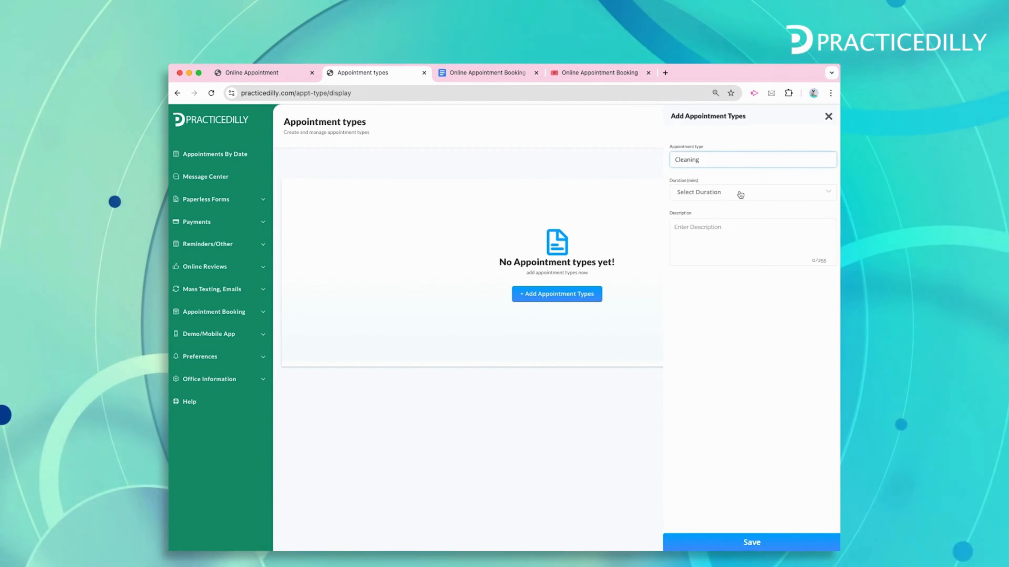
left_click(741, 195)
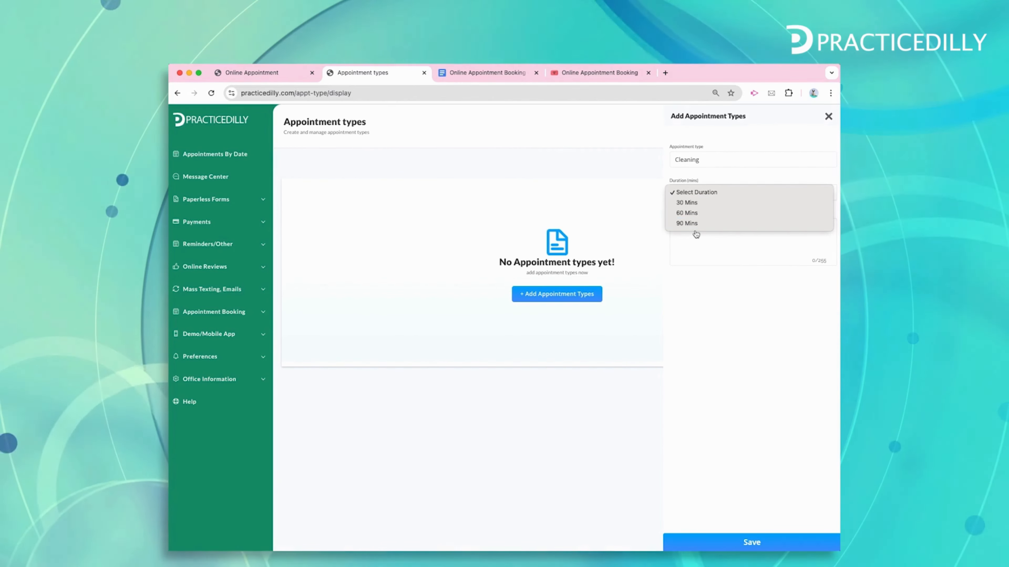
left_click(690, 215)
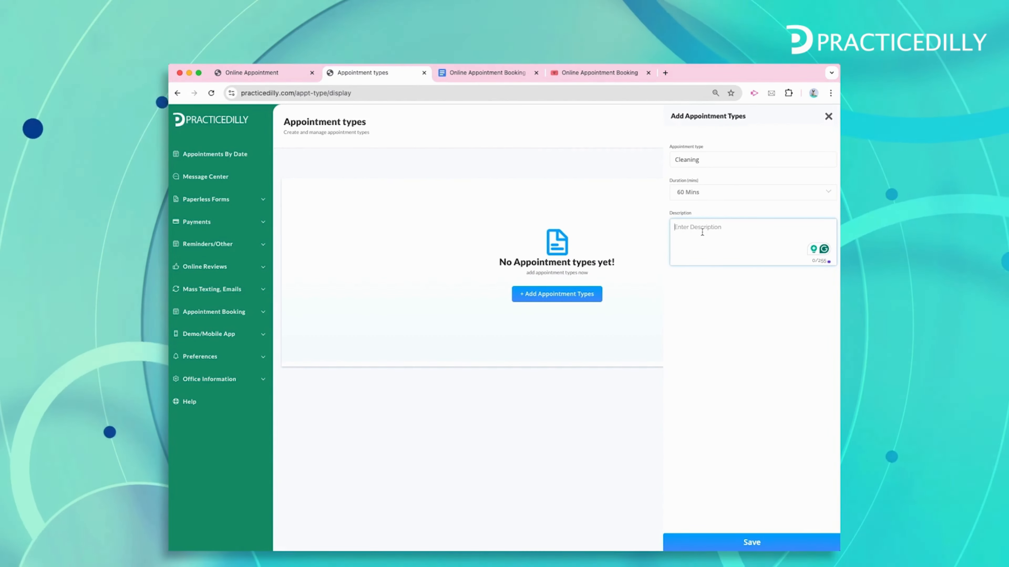
type("teetch")
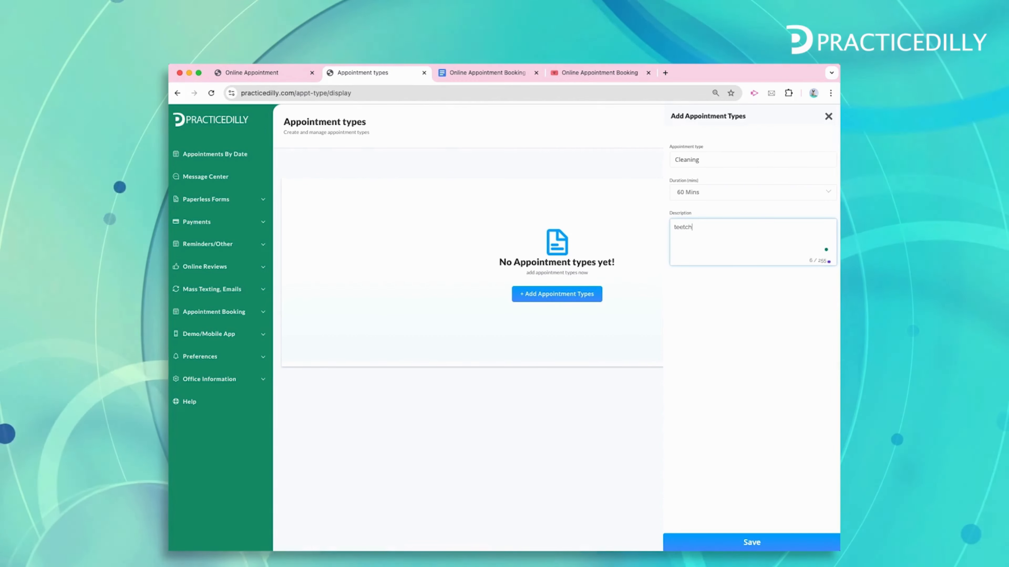
key("BackSpace")
key("BackSpace")
type("h cleaning")
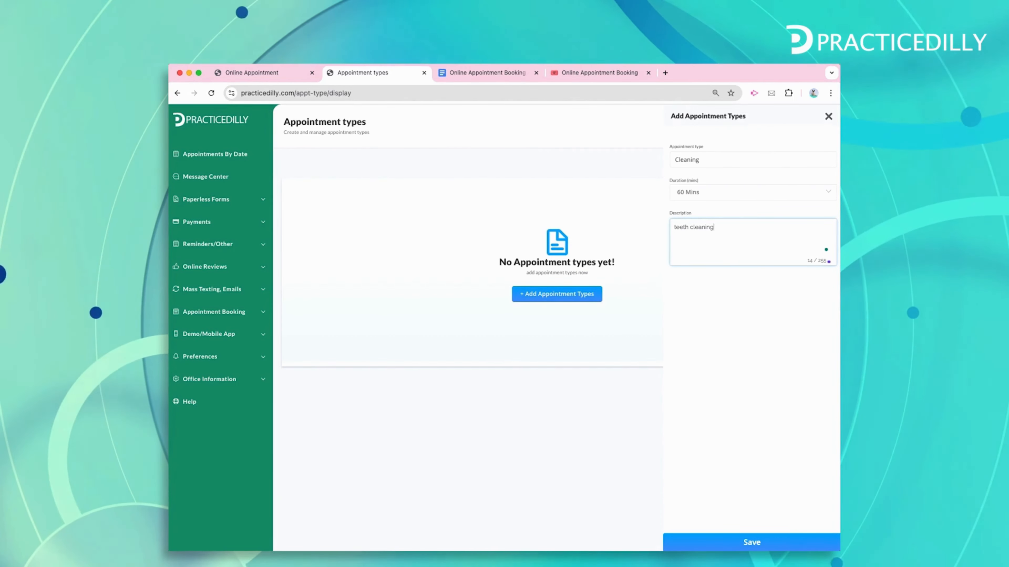
left_click(753, 541)
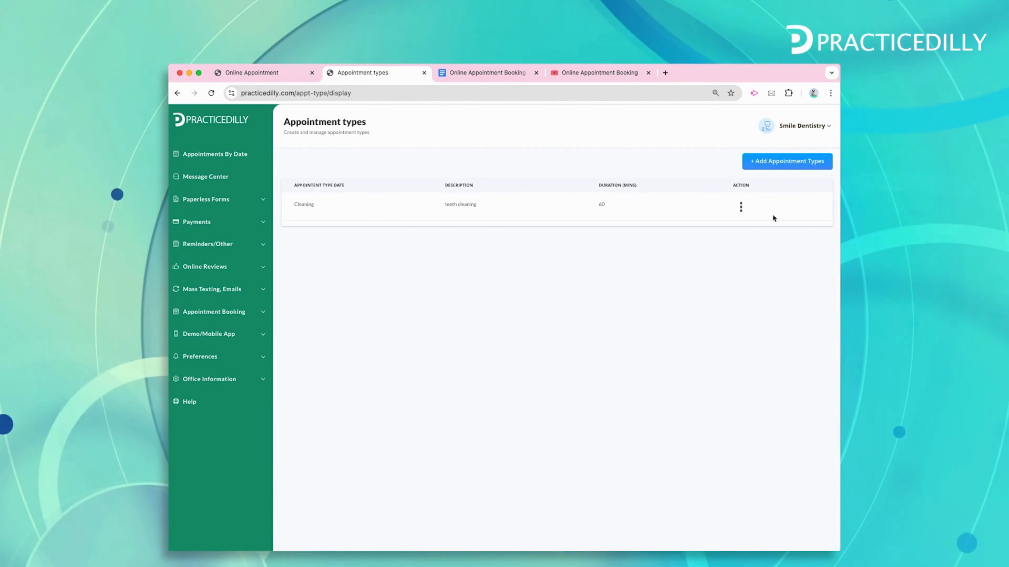
left_click(778, 164)
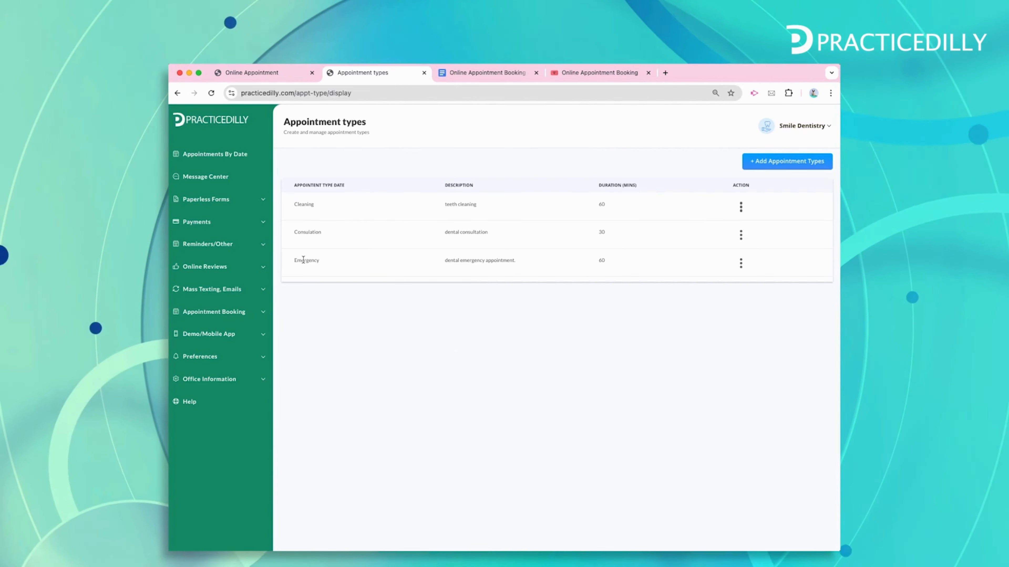
left_click(277, 73)
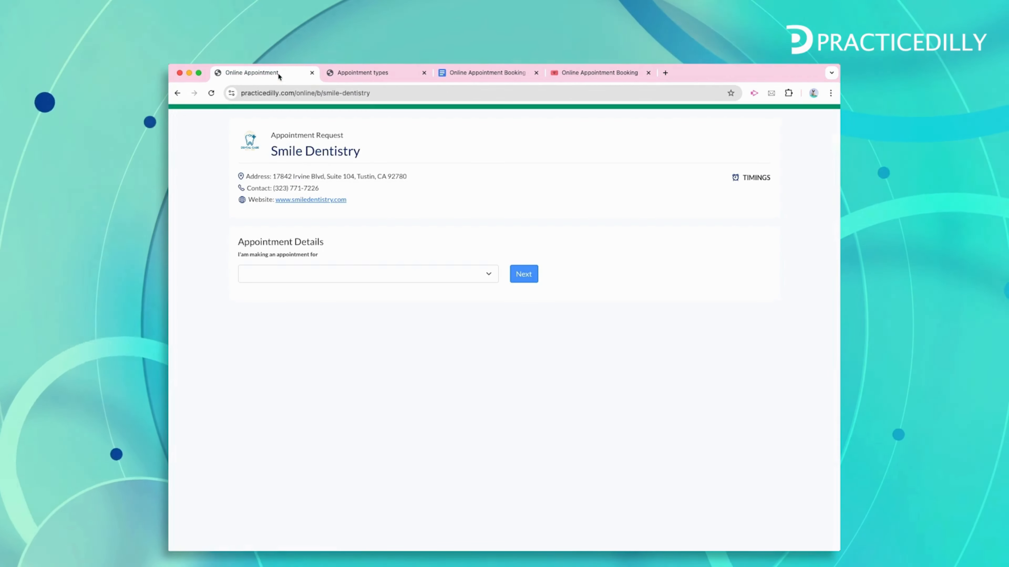
Reload the booking page and confirm it offers Cleaning, Consultation and Emergency appointment types
left_click(210, 96)
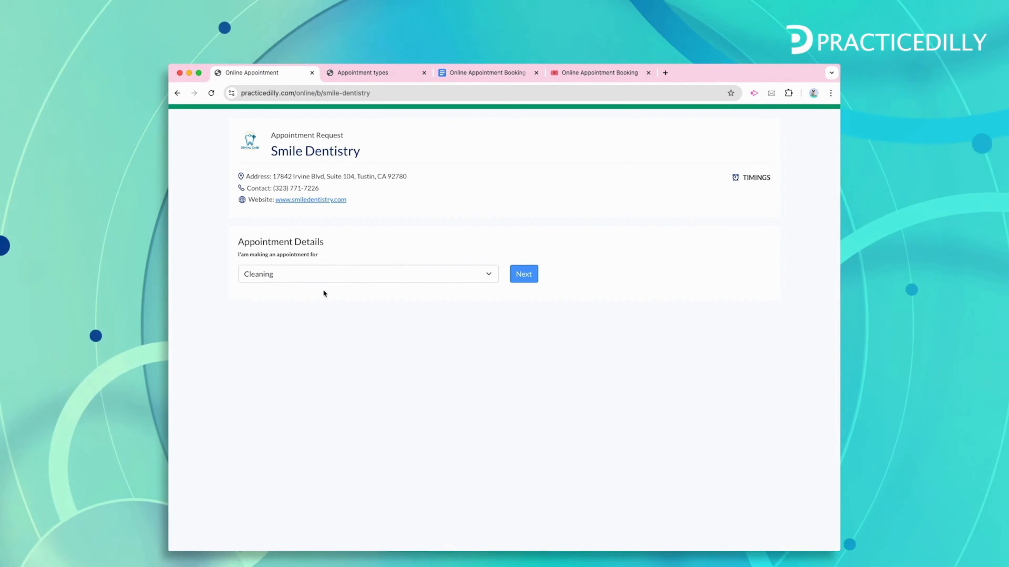
left_click(344, 277)
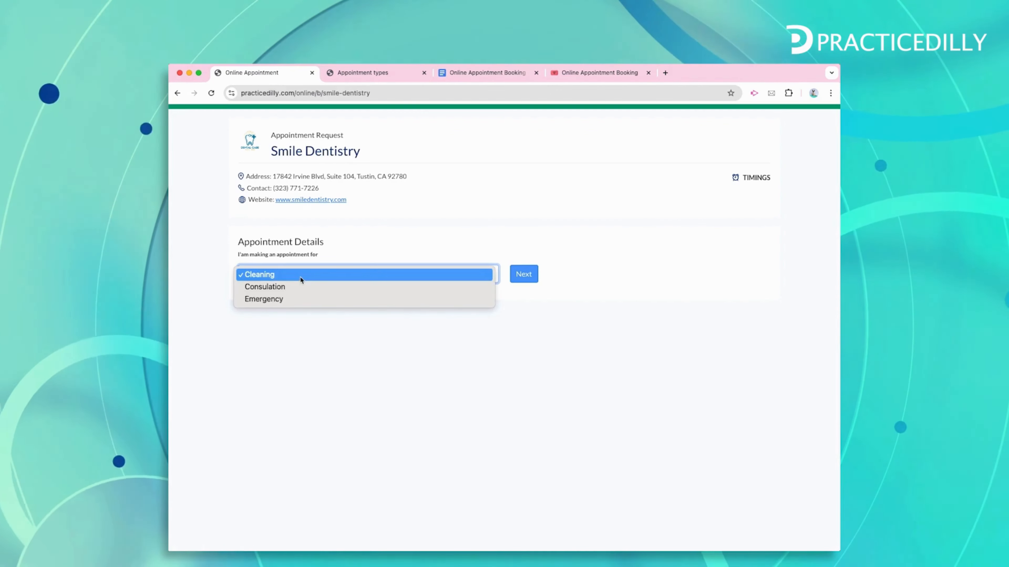
left_click(299, 318)
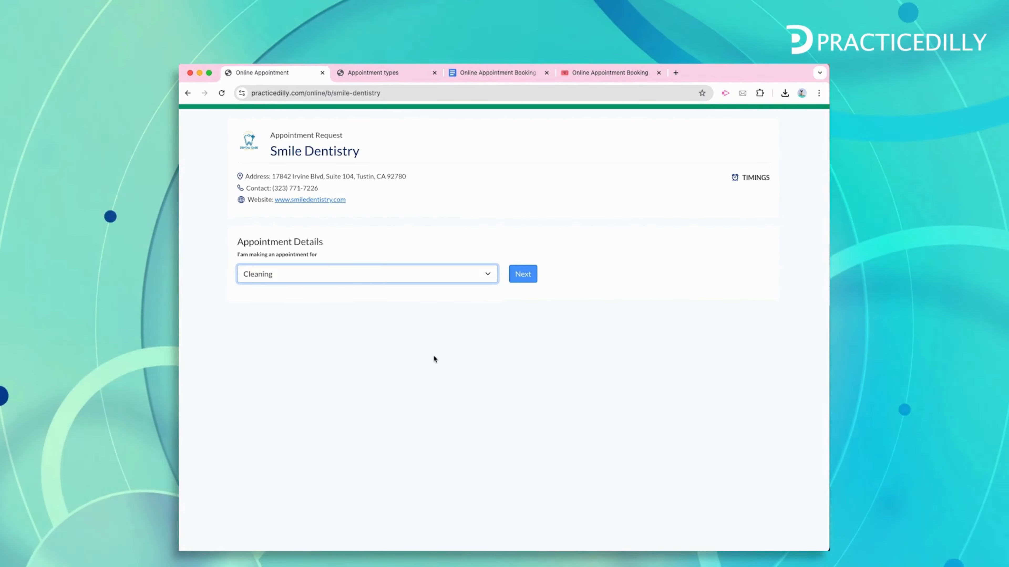
left_click(372, 72)
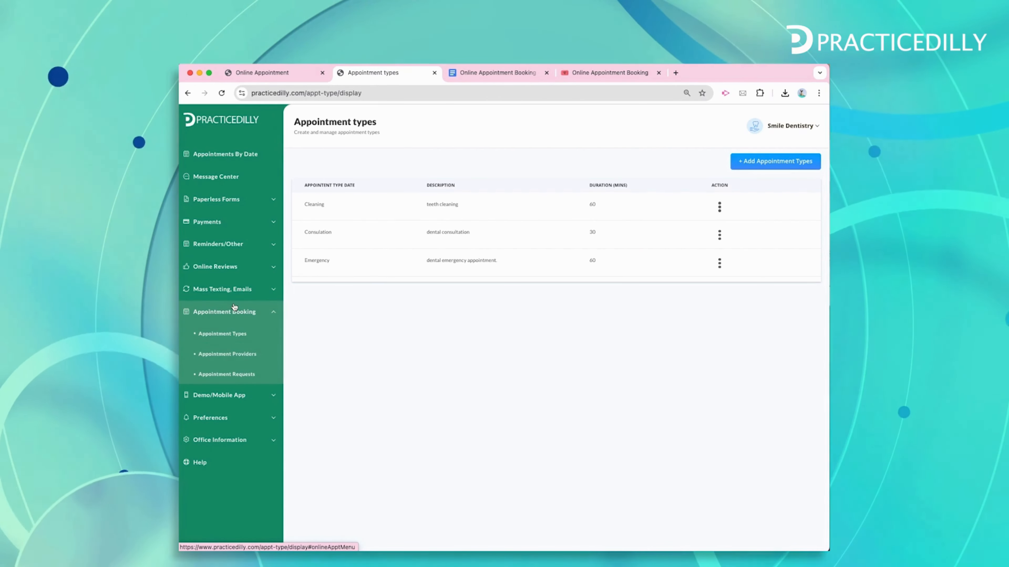
Add the doctor as a provider with the dentist.jpeg photo and 'sample description of this provider'
left_click(232, 358)
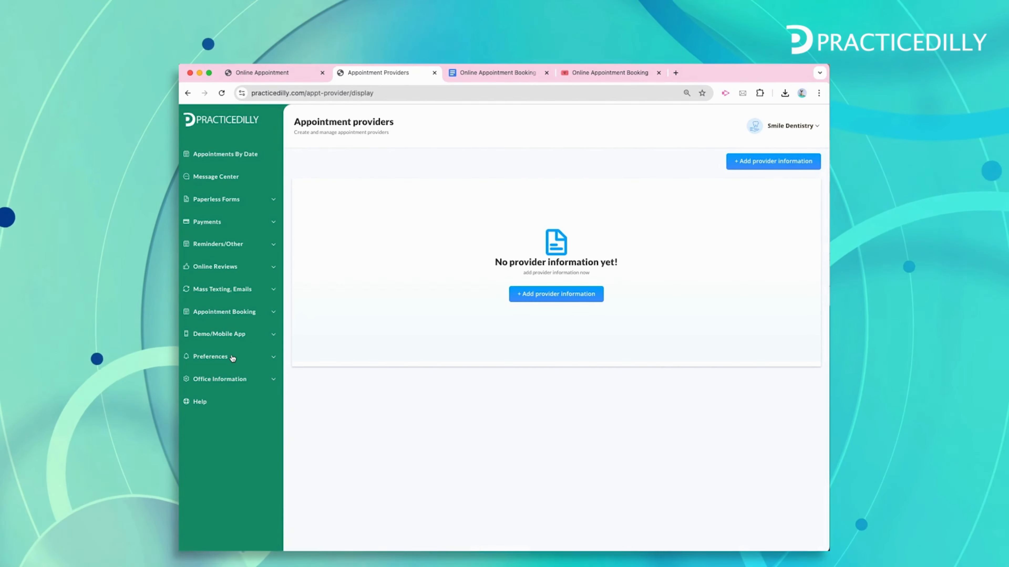
left_click(766, 162)
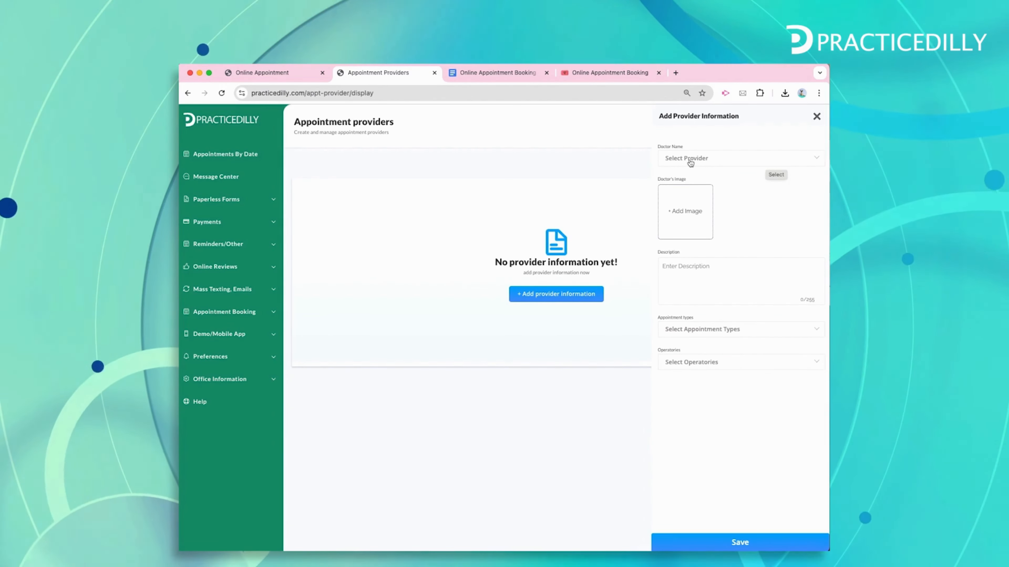
left_click(702, 160)
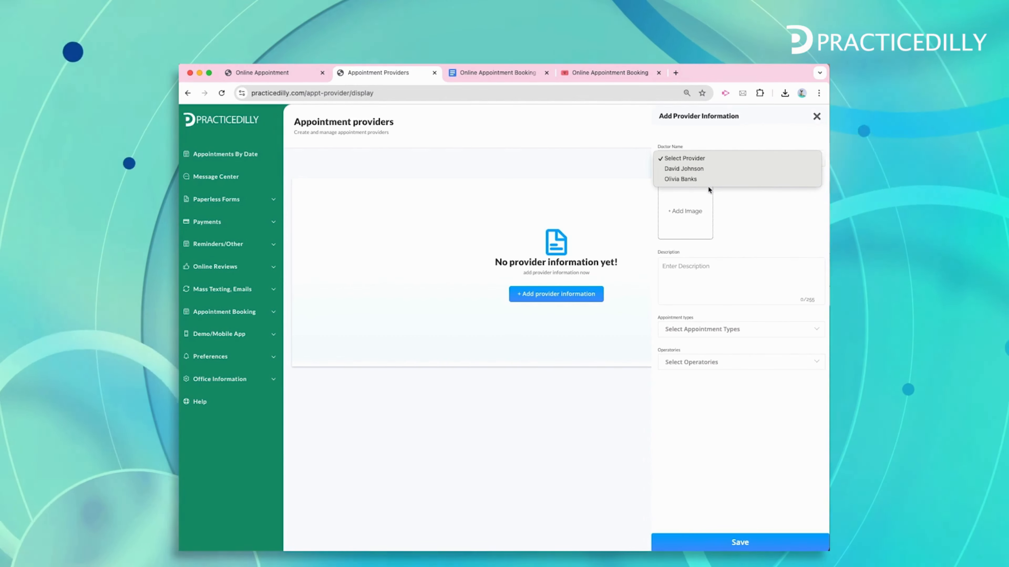
left_click(674, 168)
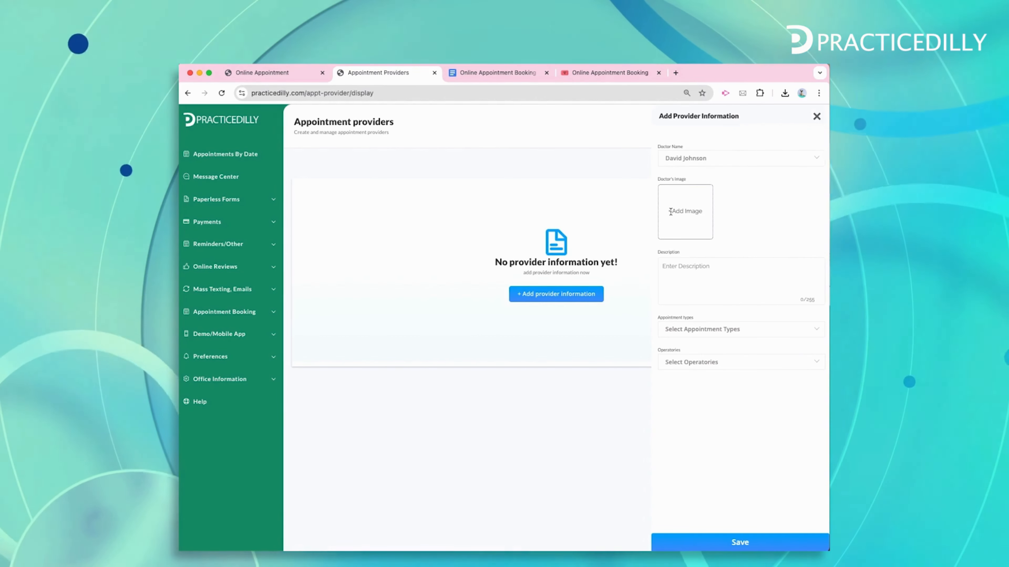
left_click(671, 212)
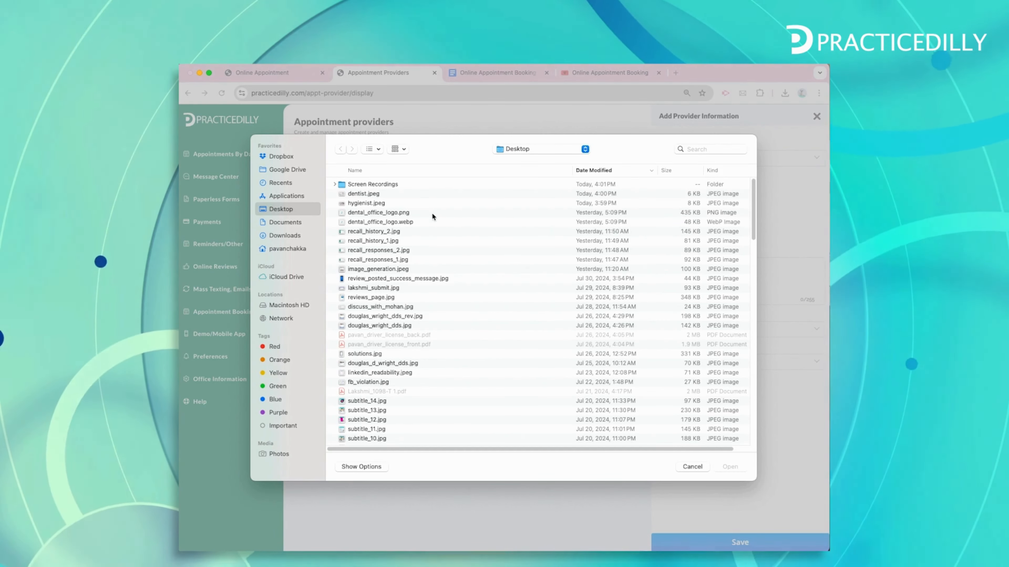
left_click(355, 193)
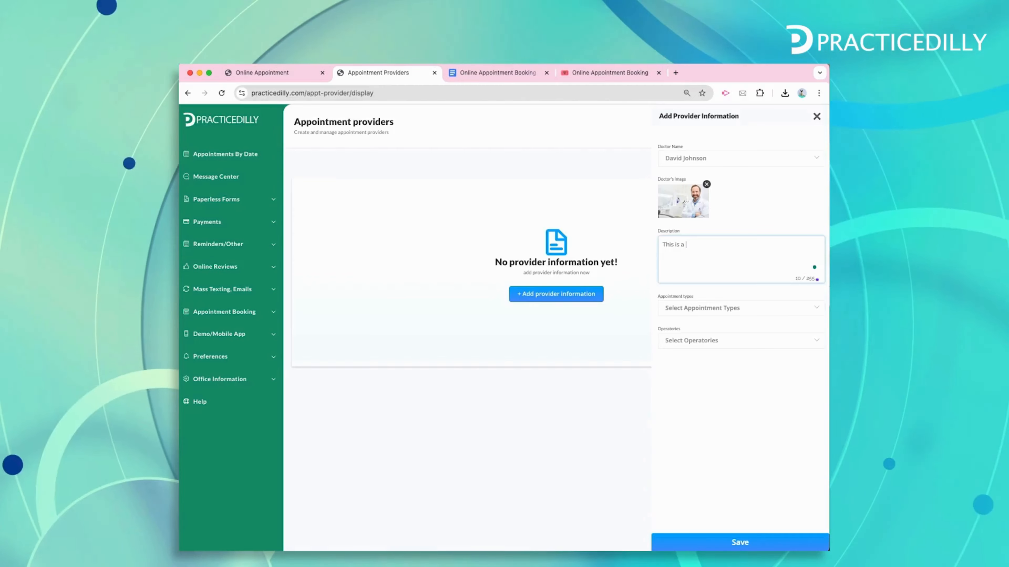
type("sample description of this provider.")
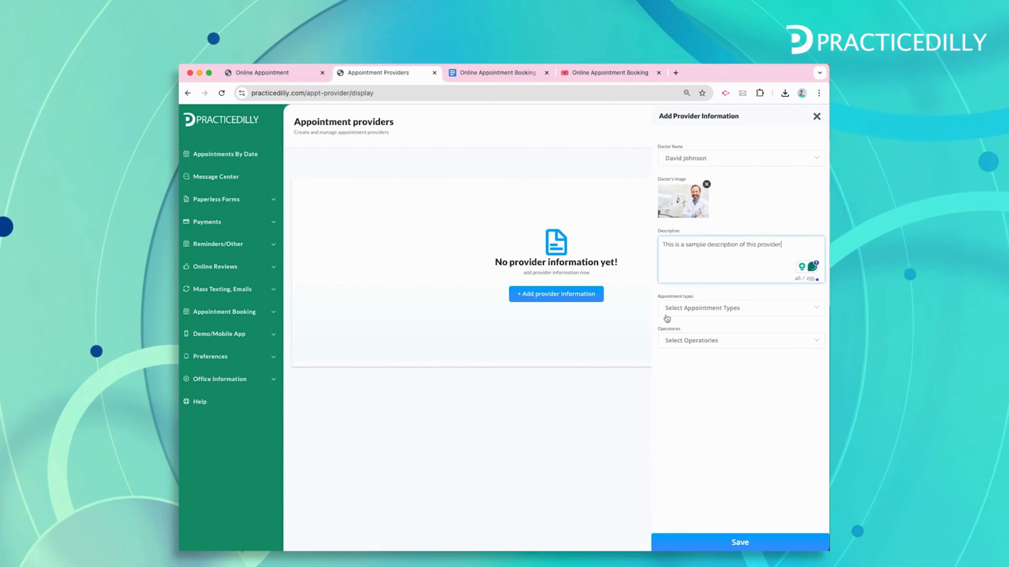
Assign the Consultation and Emergency appointment types to the doctor and save the provider
left_click(680, 312)
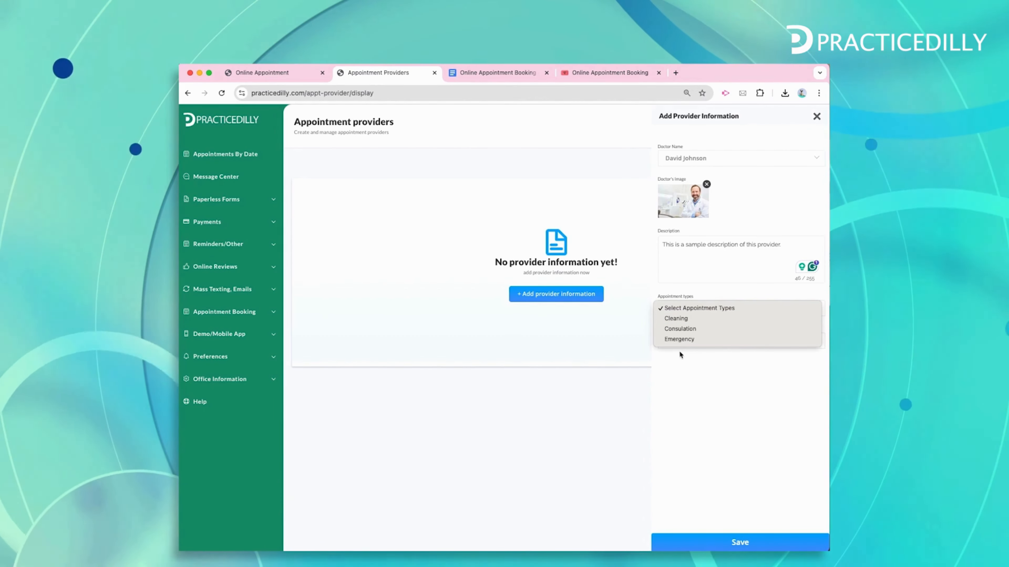
left_click(681, 330)
left_click(724, 311)
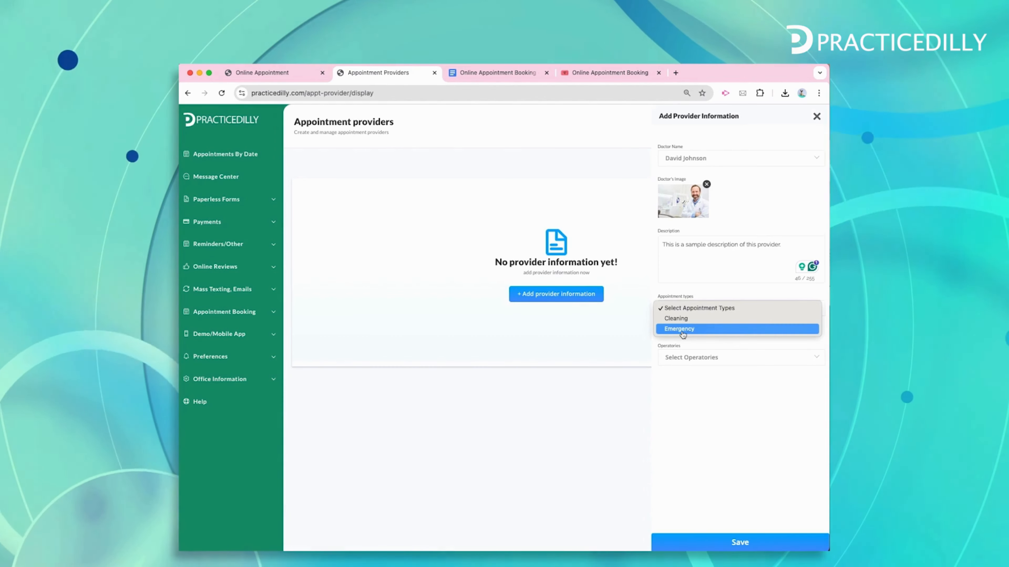
left_click(688, 329)
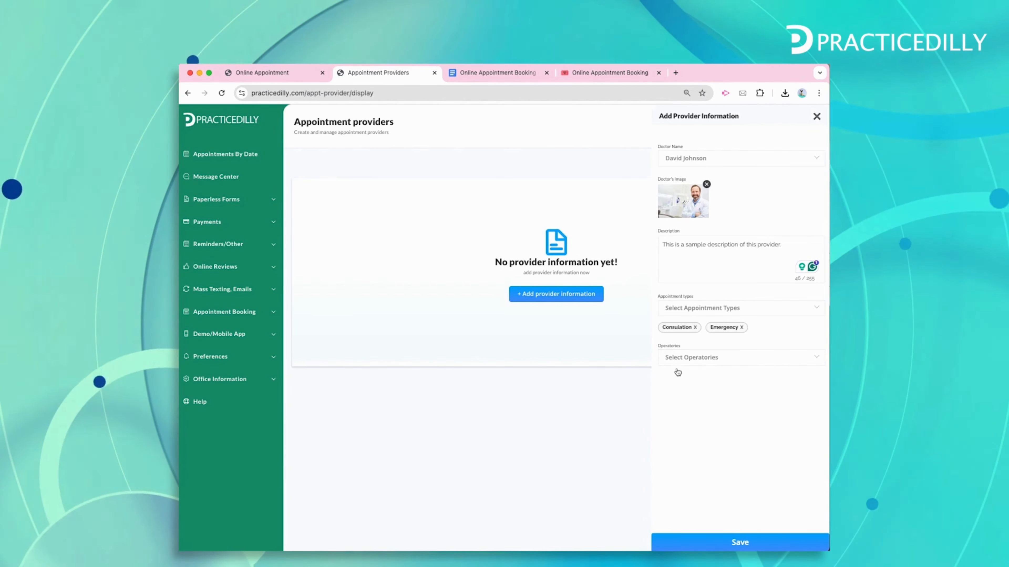
left_click(740, 543)
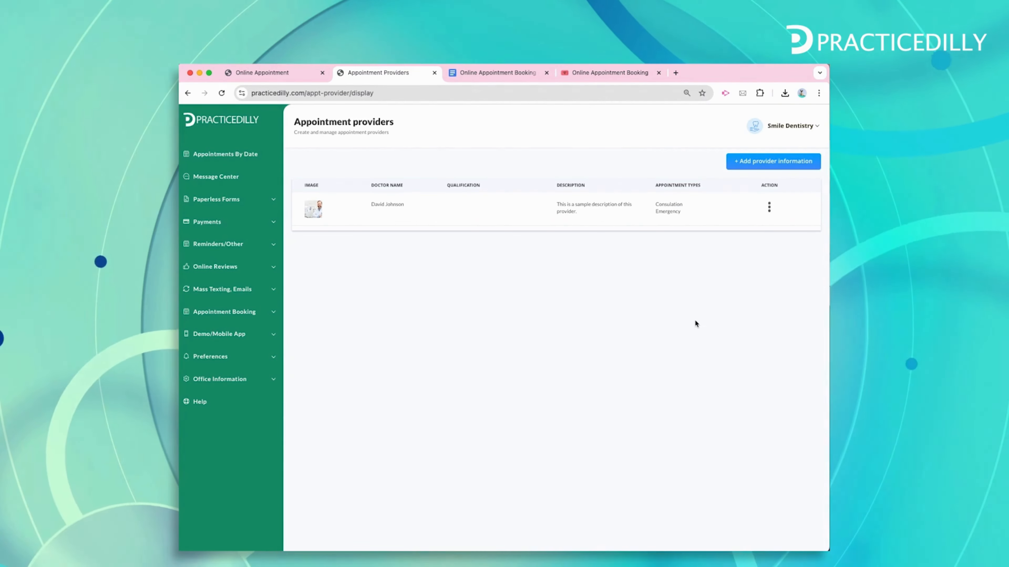
Add the hygienist as a second provider with a hygienist description and save
left_click(773, 162)
left_click(742, 159)
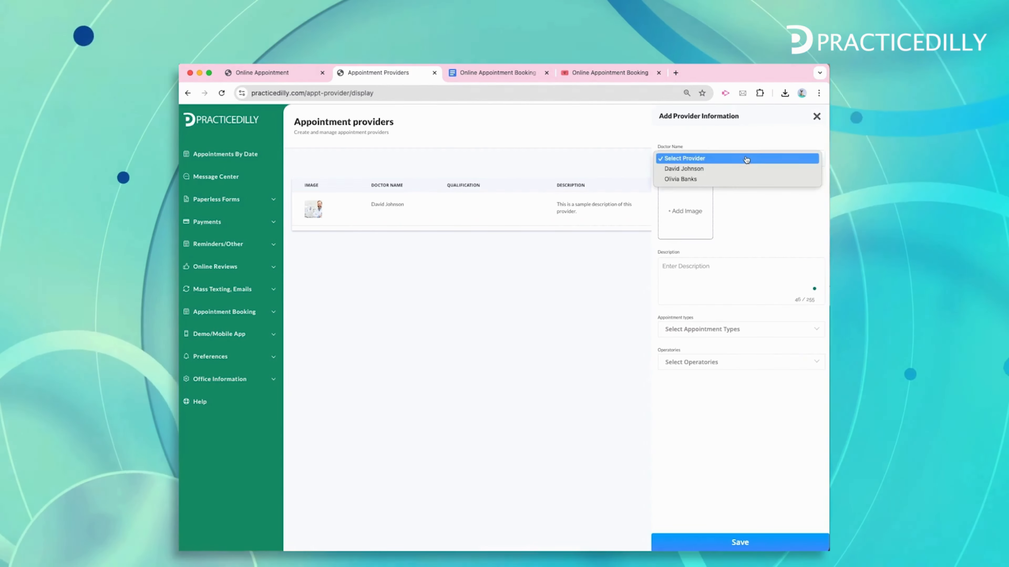
left_click(732, 179)
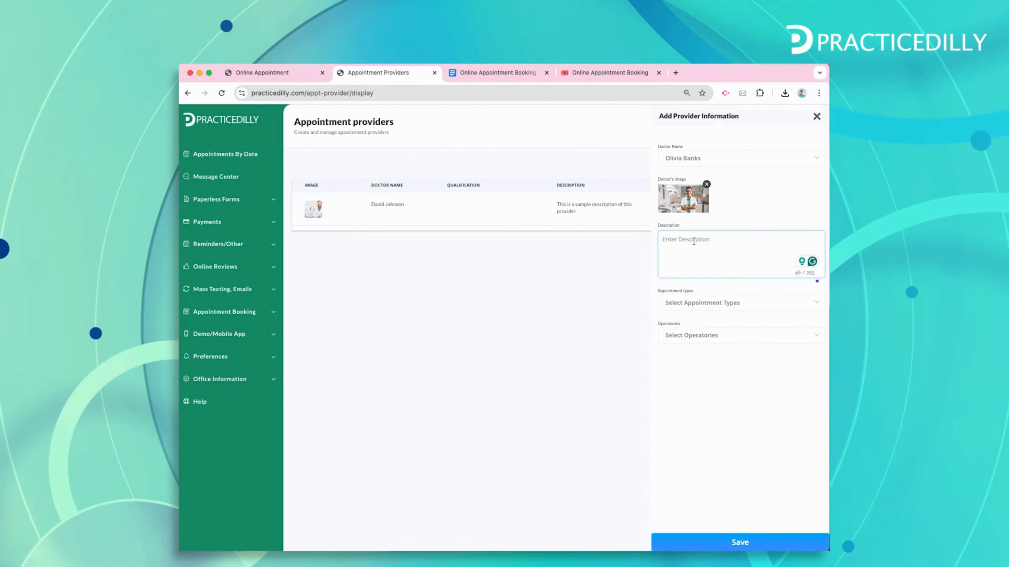
type("this is the description of the hygienist.")
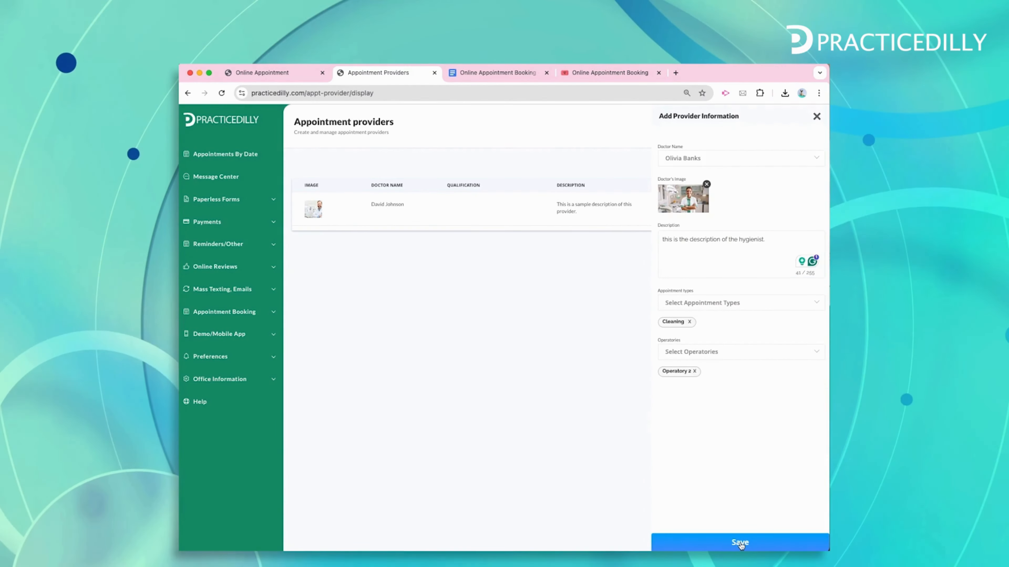
left_click(739, 542)
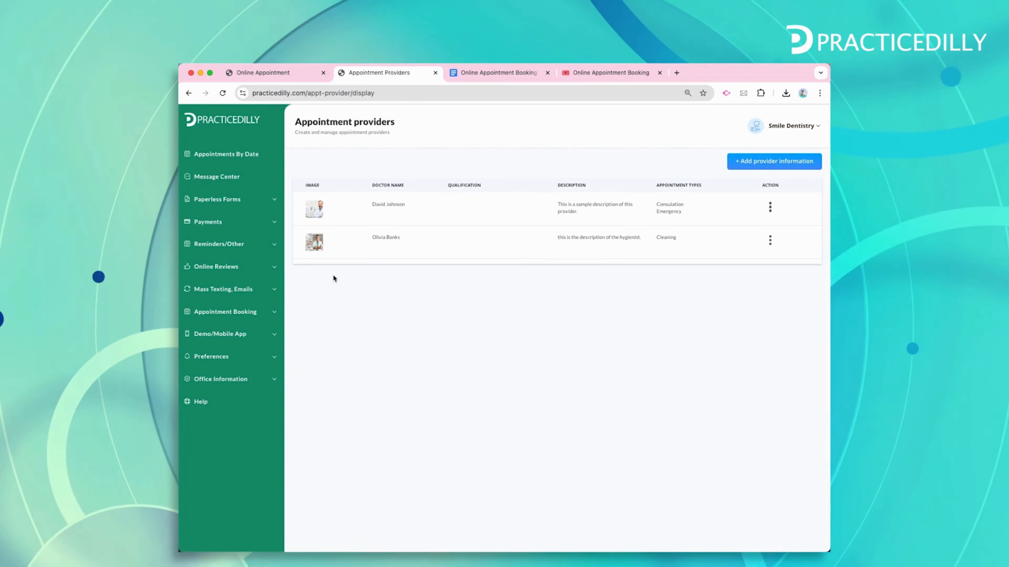
left_click(264, 74)
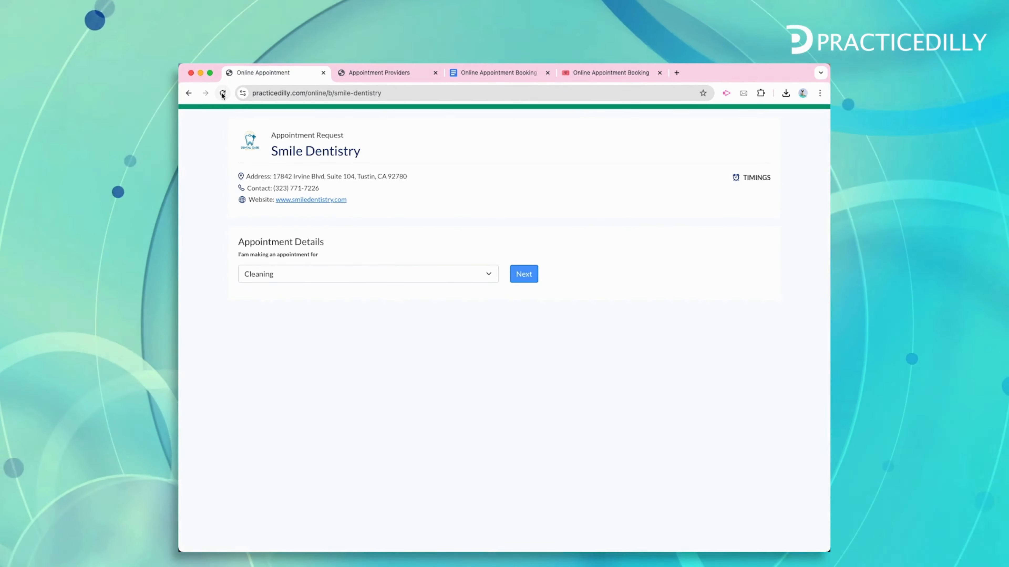
Switch the appointment type from Emergency to Cleaning and load its available providers
left_click(368, 277)
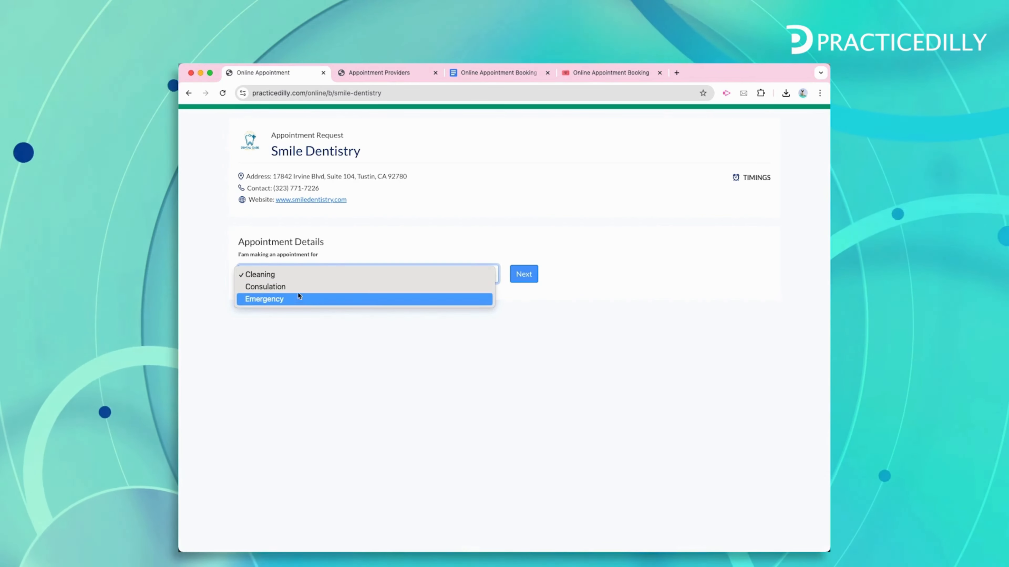
left_click(277, 302)
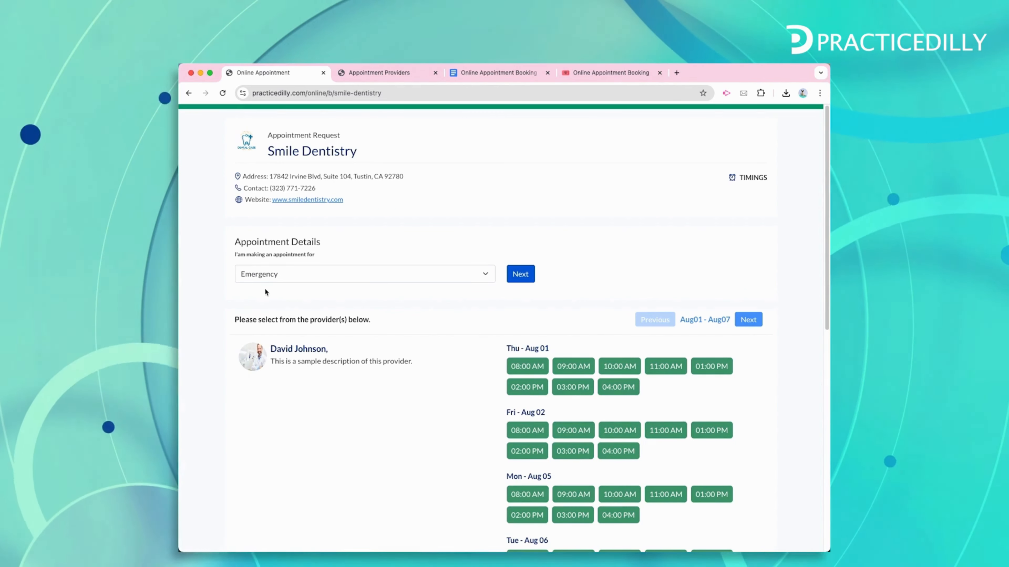
left_click(299, 278)
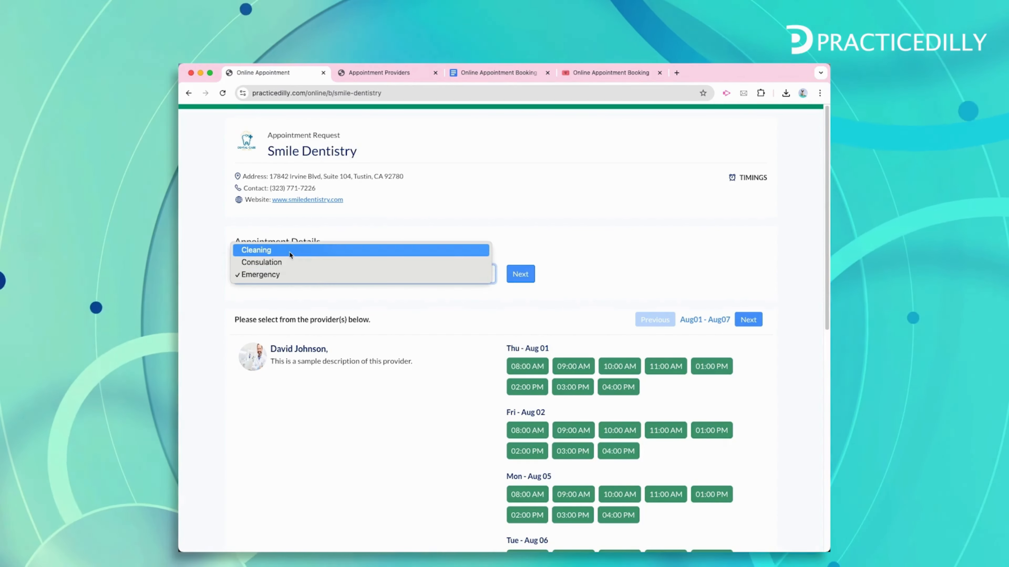
left_click(256, 250)
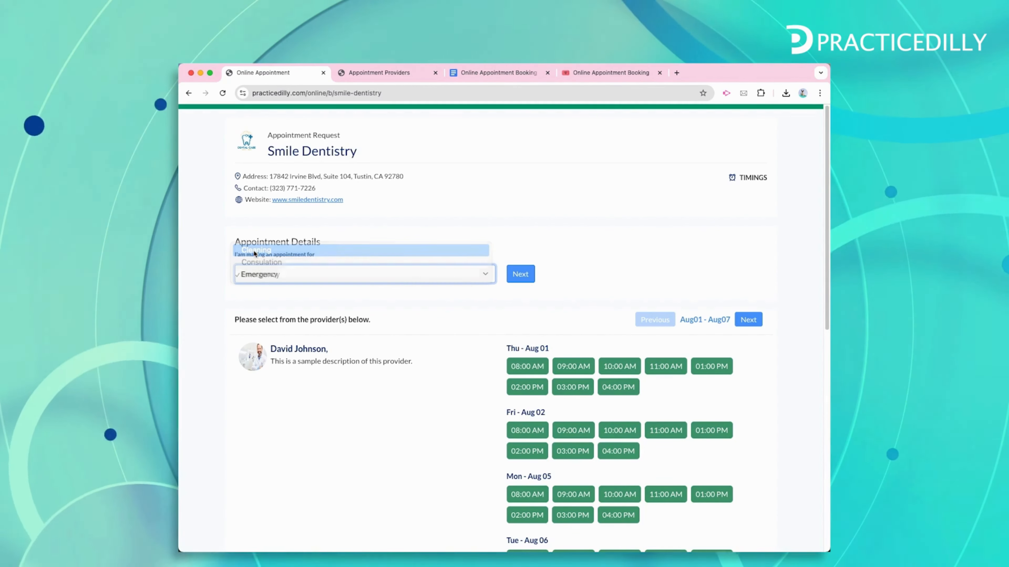
left_click(520, 277)
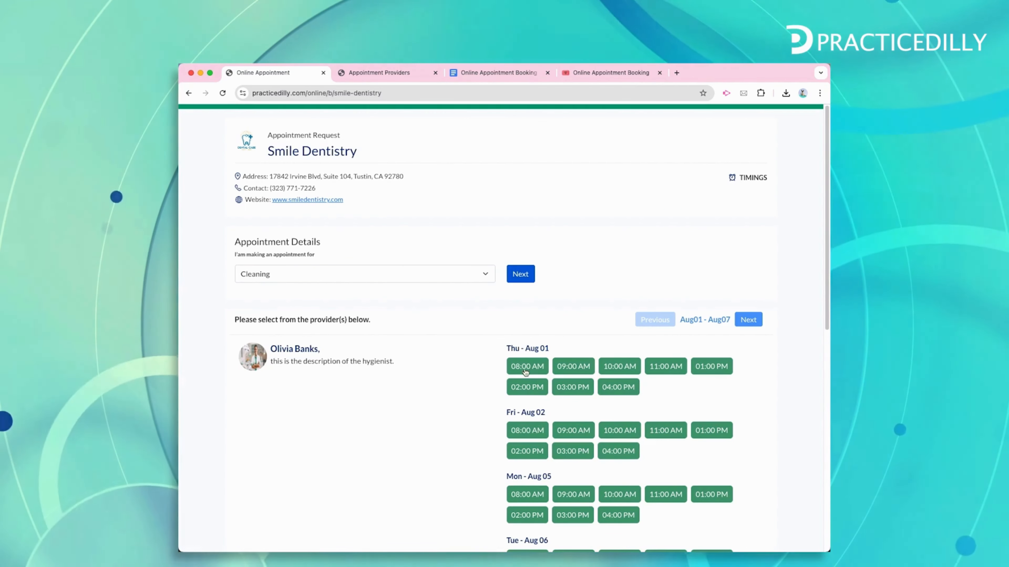
Browse the Aug 08–14 week, return to Aug 01–07, and pick the Fri Aug 02 09:00 AM slot
scroll(539, 472, "down", 3)
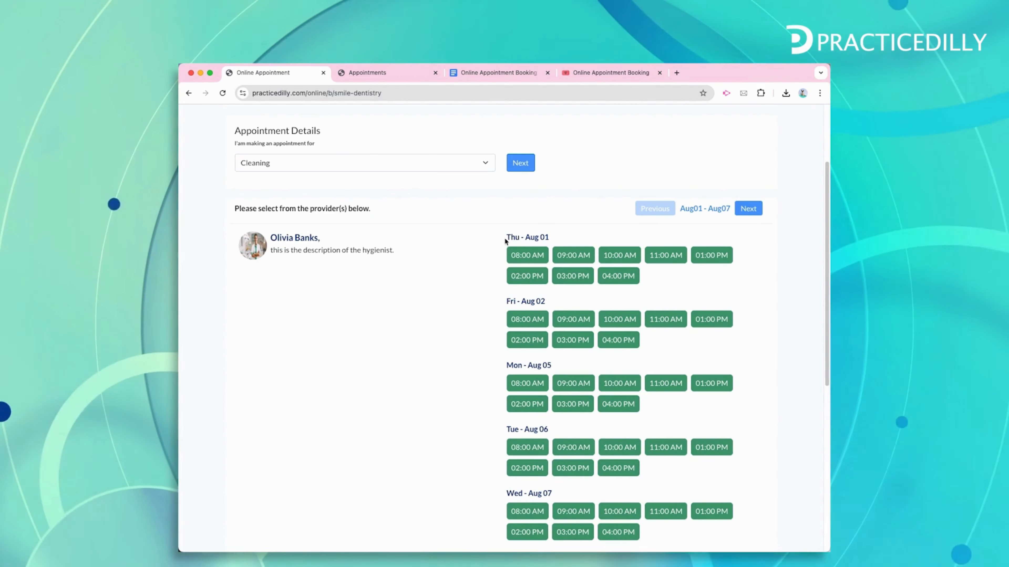
left_click_drag(506, 239, 568, 240)
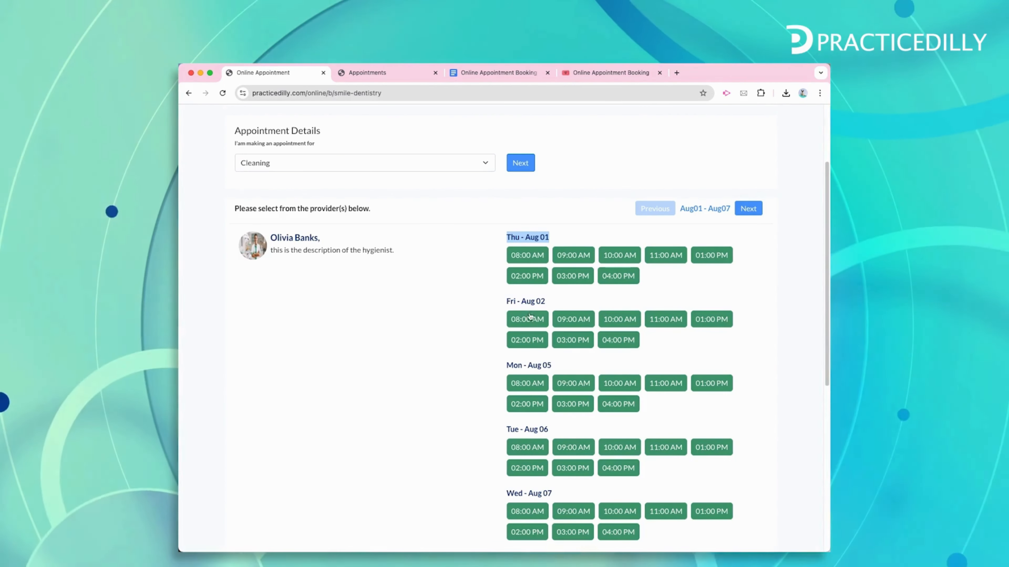
left_click_drag(506, 301, 531, 303)
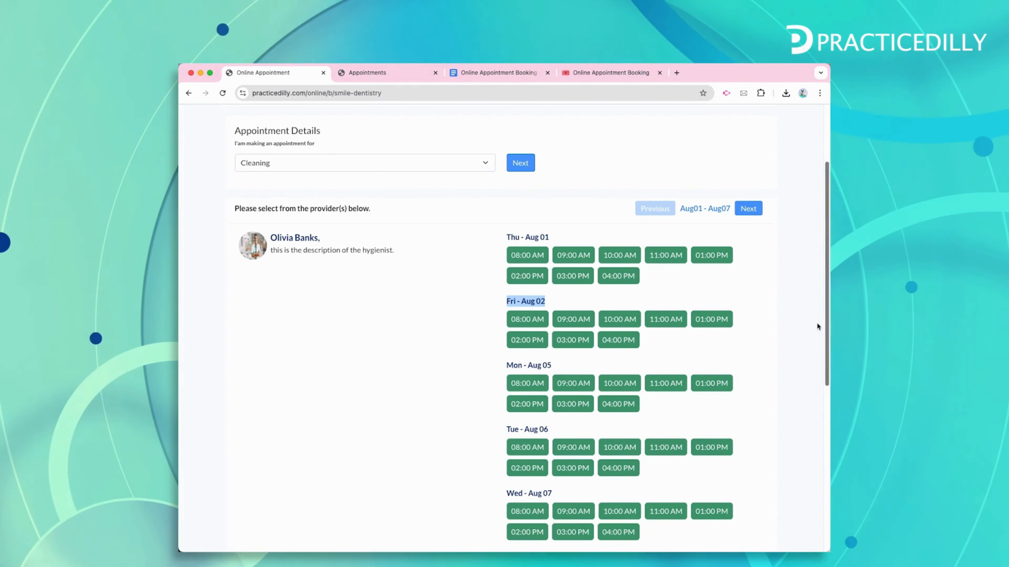
left_click(773, 309)
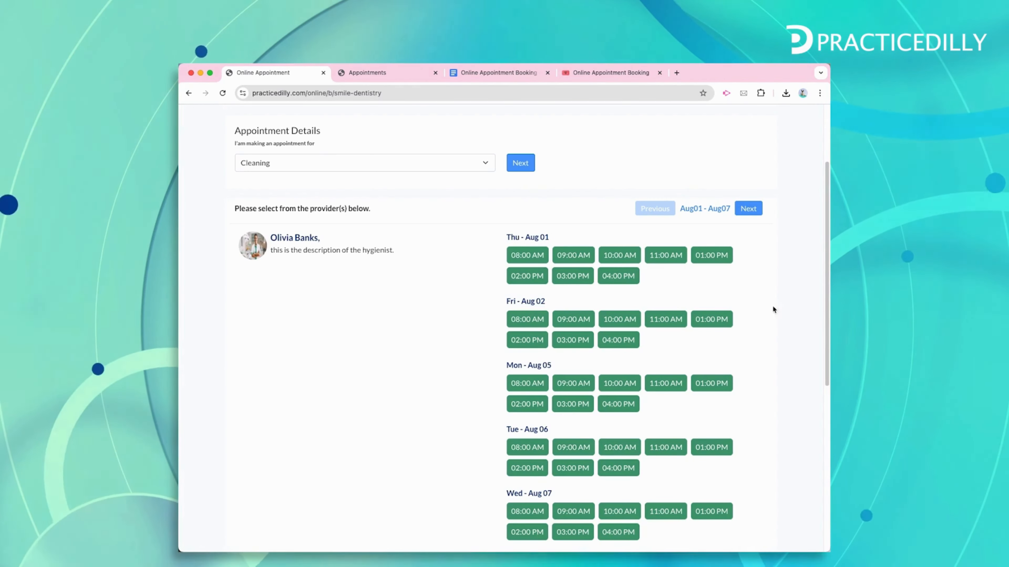
left_click(749, 209)
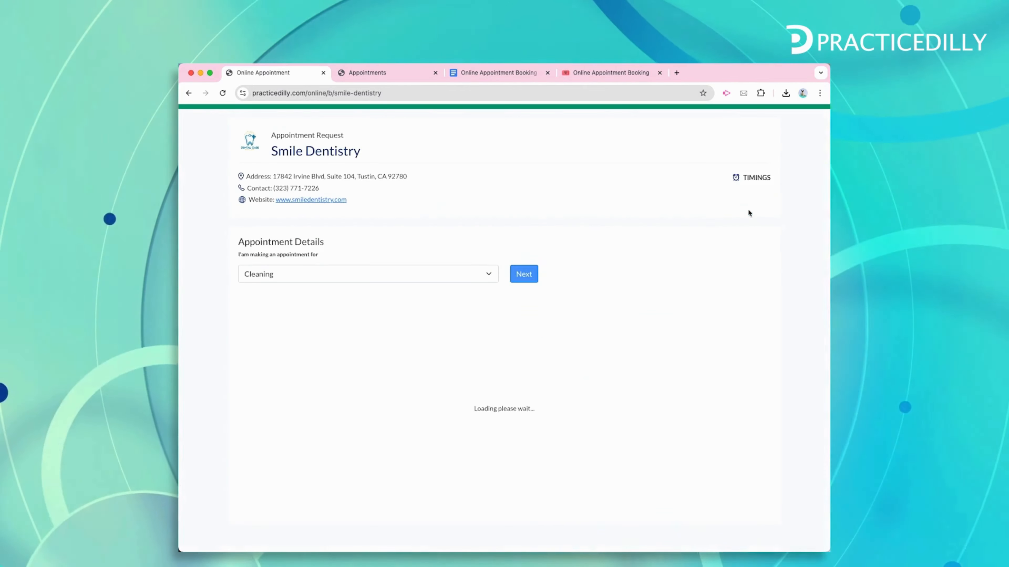
scroll(600, 452, "down", 2)
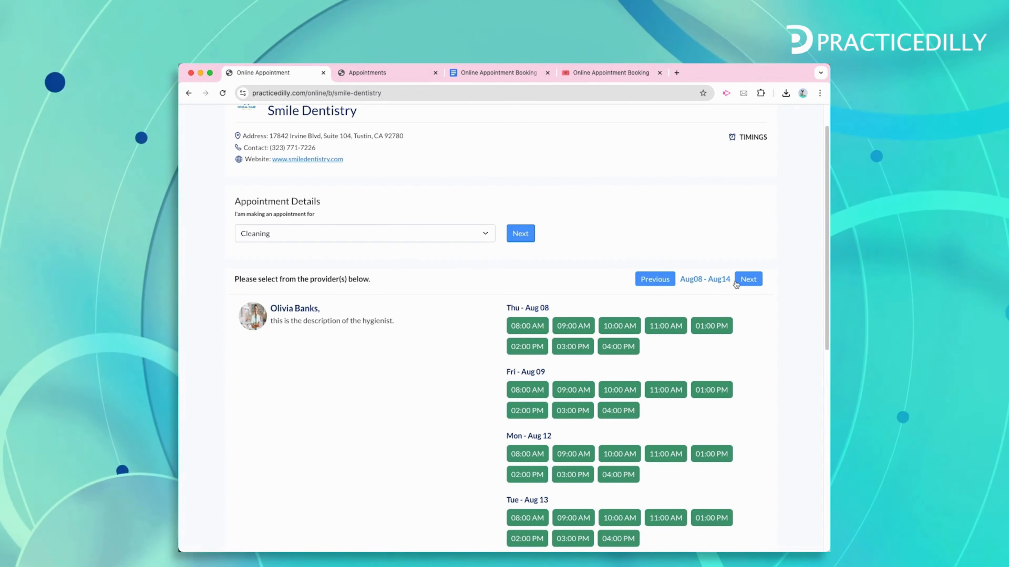
left_click(666, 284)
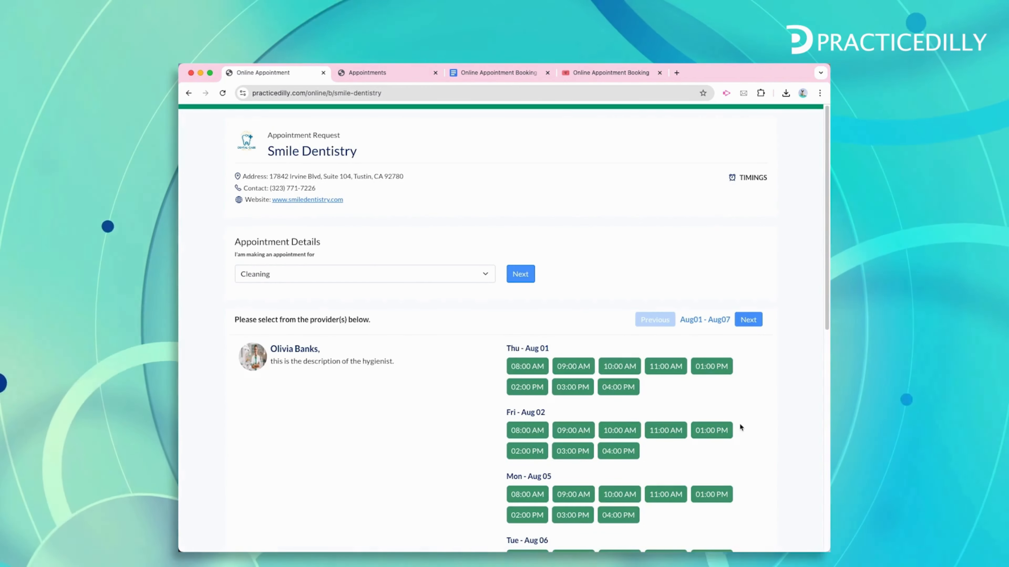
scroll(738, 423, "down", 5)
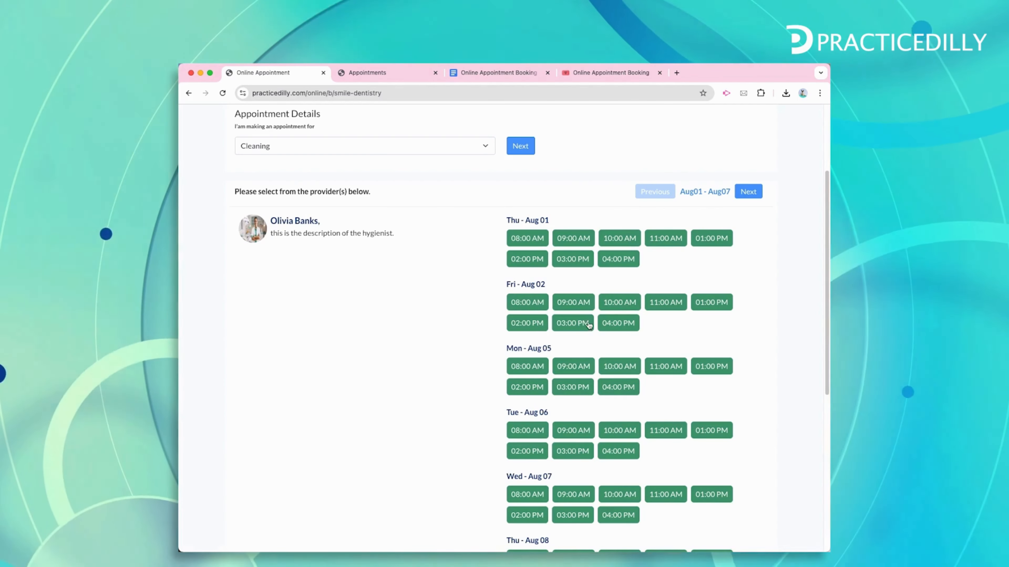
left_click(572, 303)
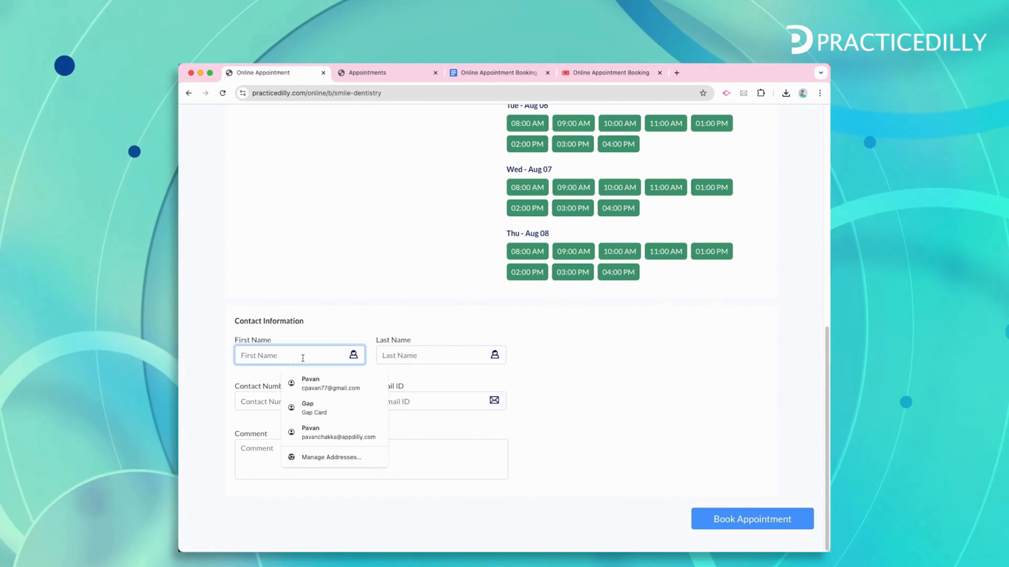
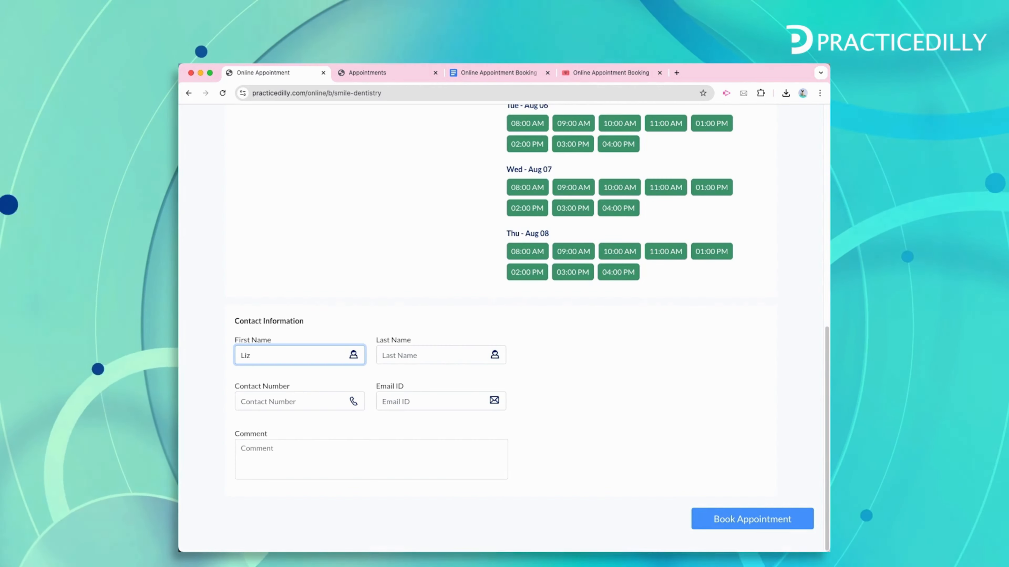
Enter the test patient's name, contact details and a short comment, then book the appointment
key("Tab")
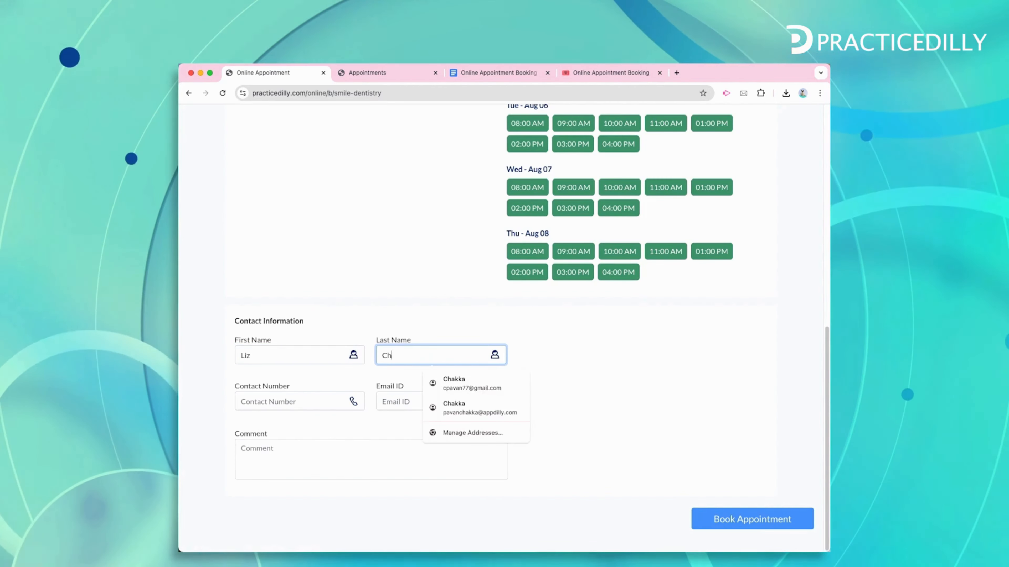
key("Tab")
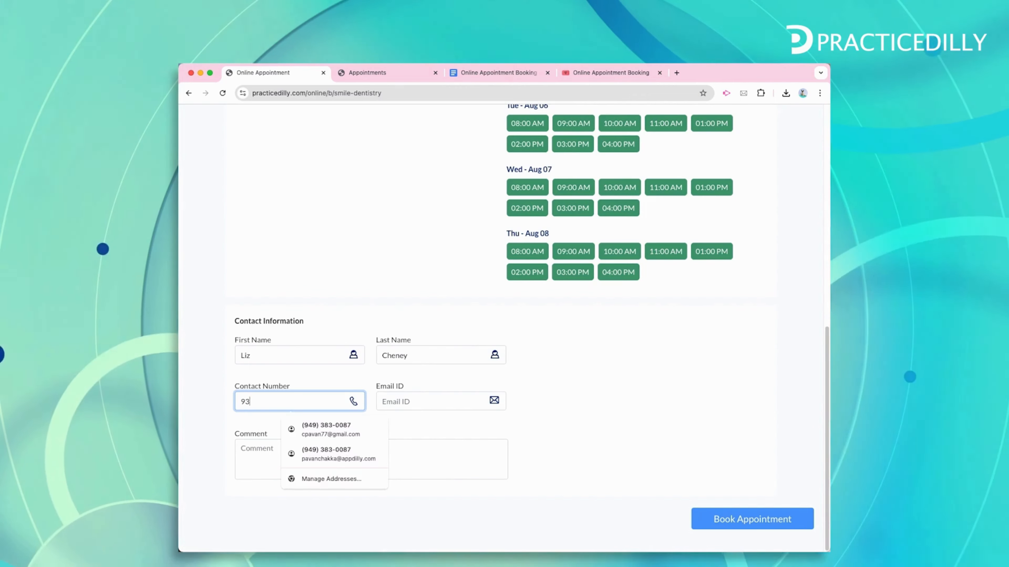
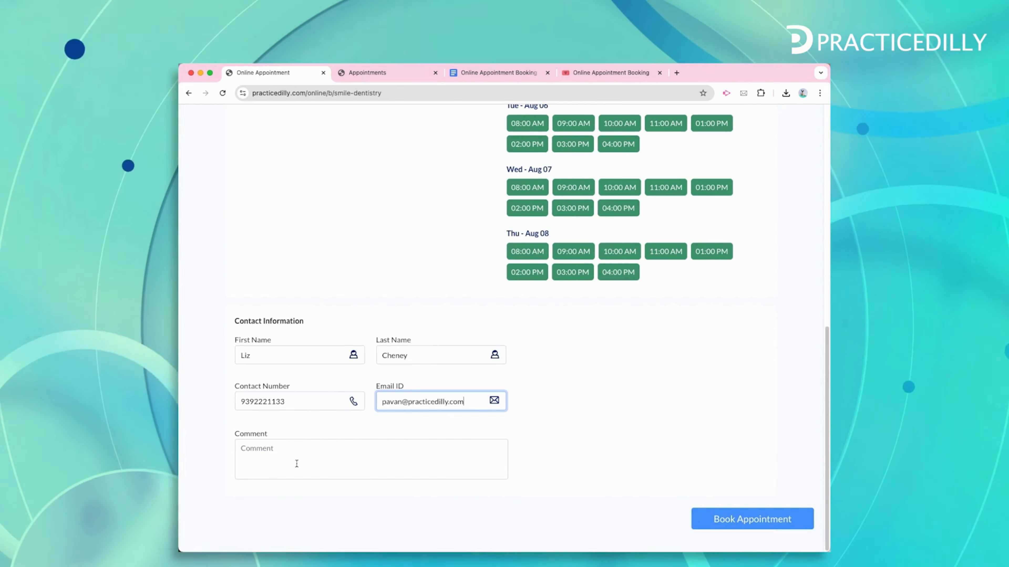
left_click(290, 461)
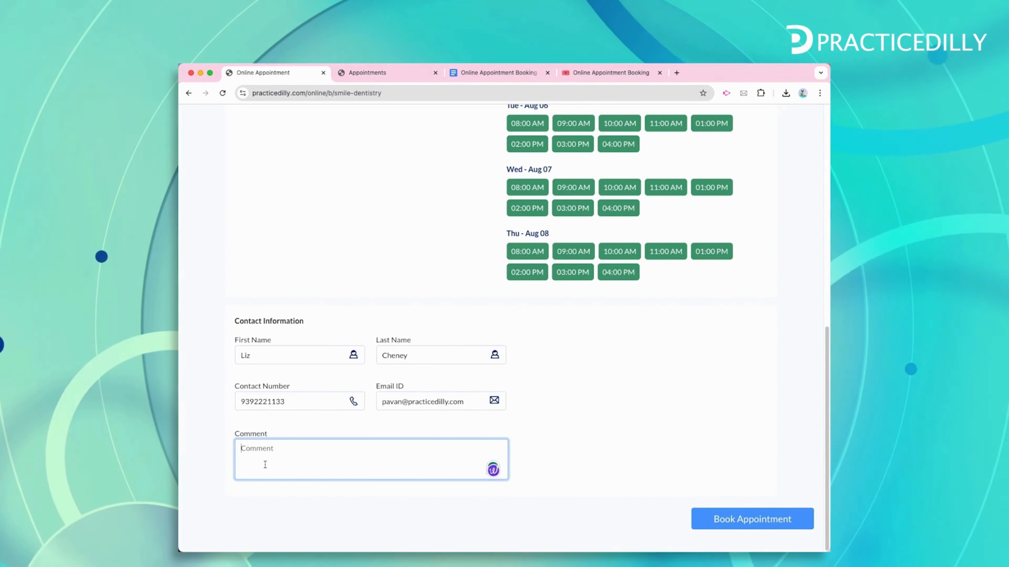
type("a")
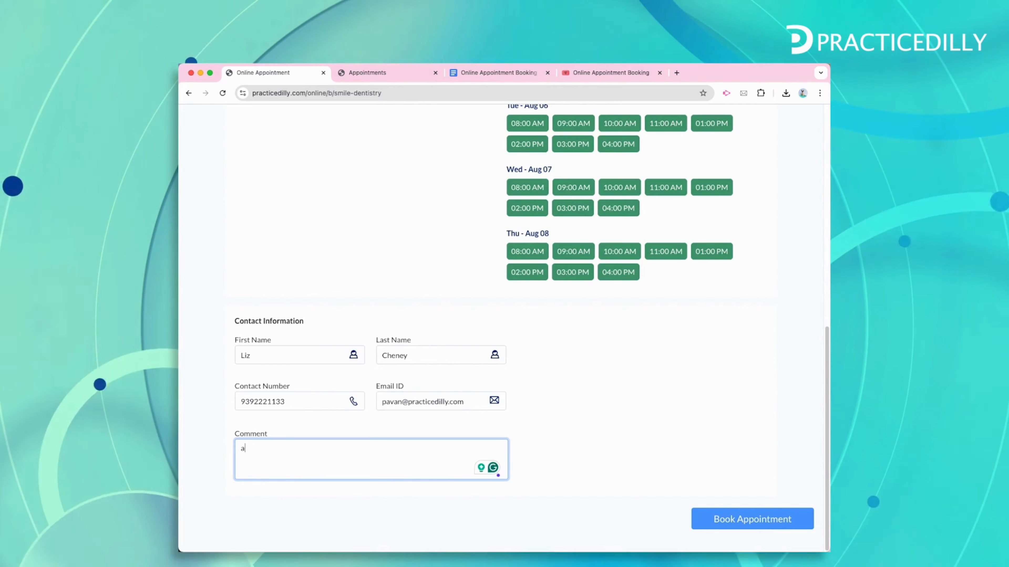
type("dditional details about the appointment.")
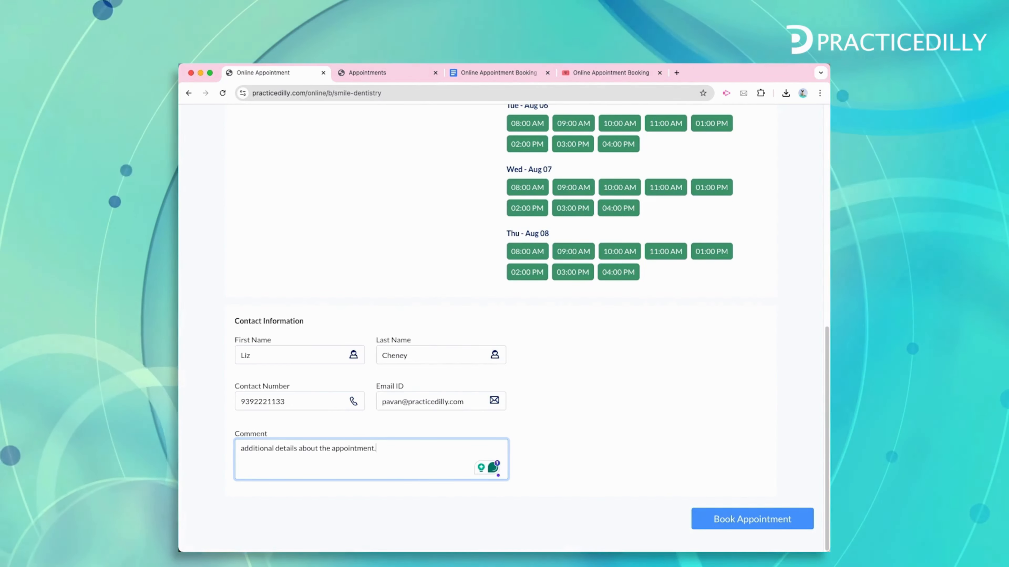
left_click(727, 521)
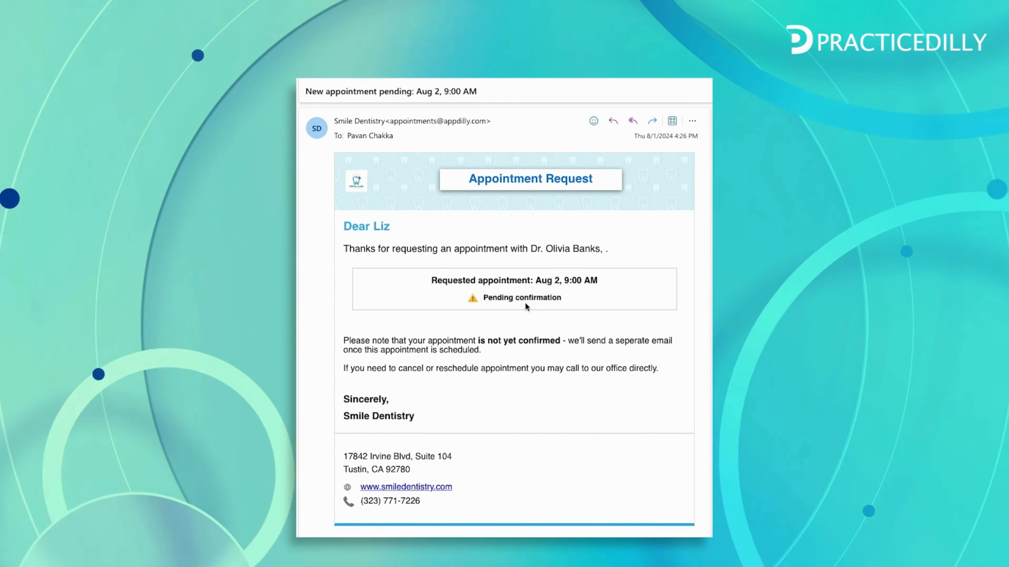
Highlight the 'Pending confirmation' notice in the clinic's Aug 2, 9:00 AM email
left_click_drag(484, 298, 560, 298)
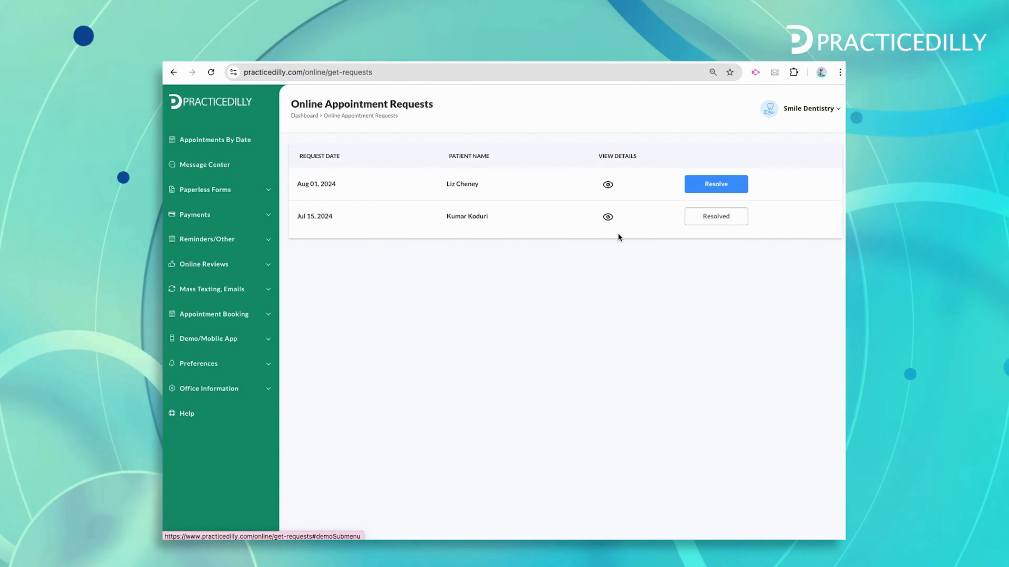
Check the Aug 01, 2024 request's details, confirming the 08/02/2024 09:00 AM preferred slot, then close them
left_click(608, 185)
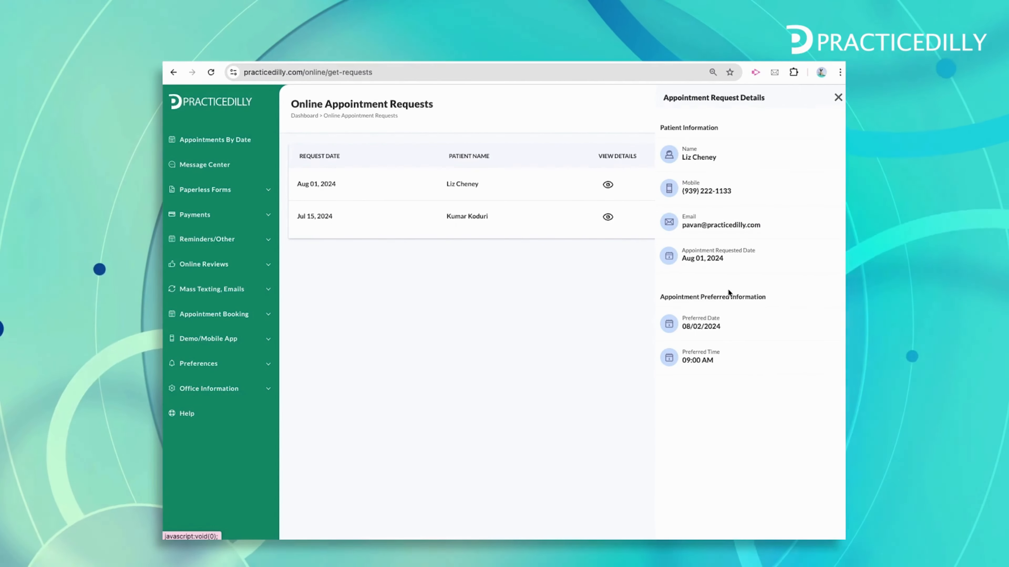
left_click(837, 97)
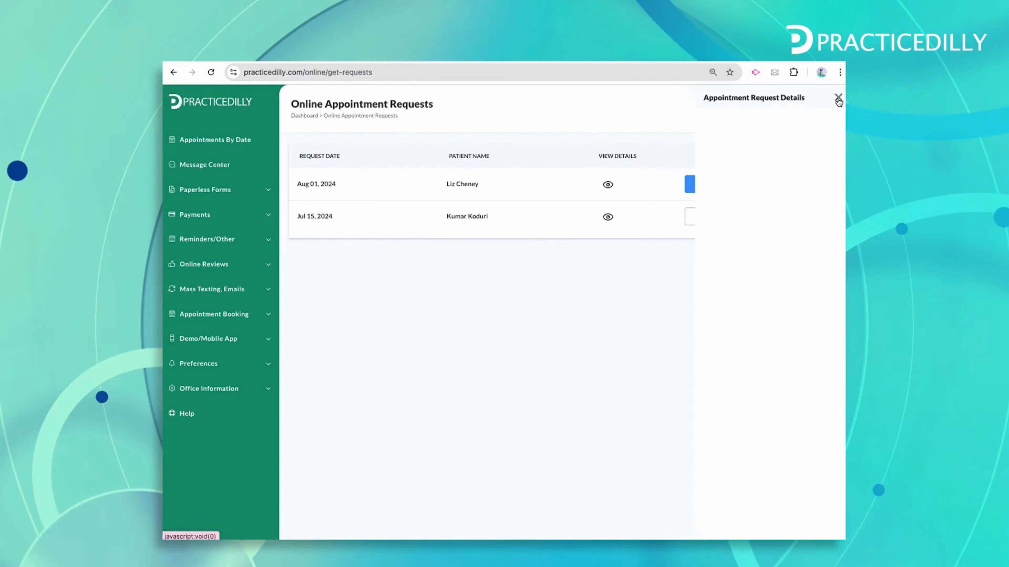